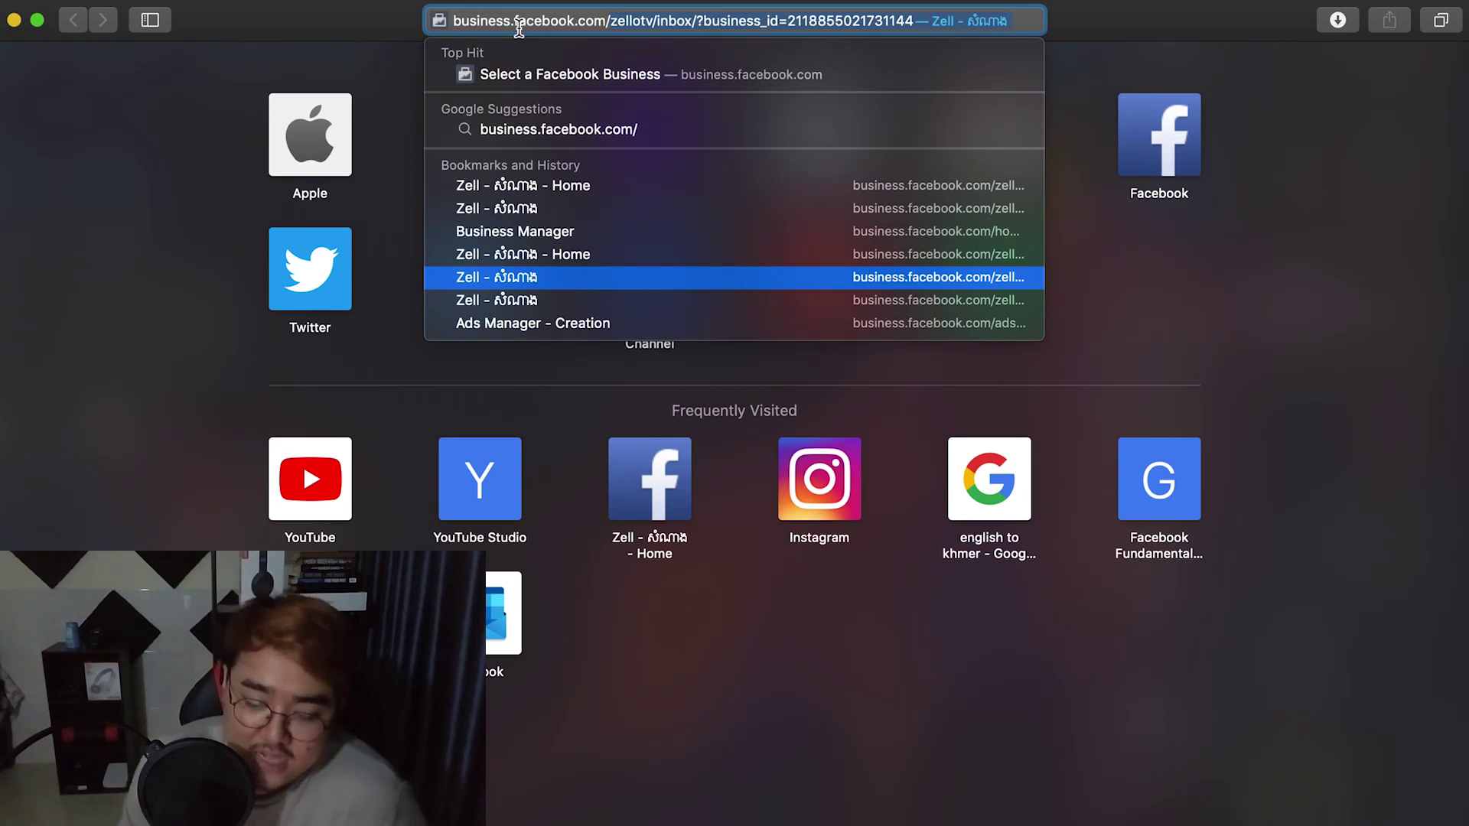
Step: Load the business selection page at business.facebook.com from the address suggestions
key("Up")
key("Up")
key("Up")
key("Up")
key("Up")
key("Up")
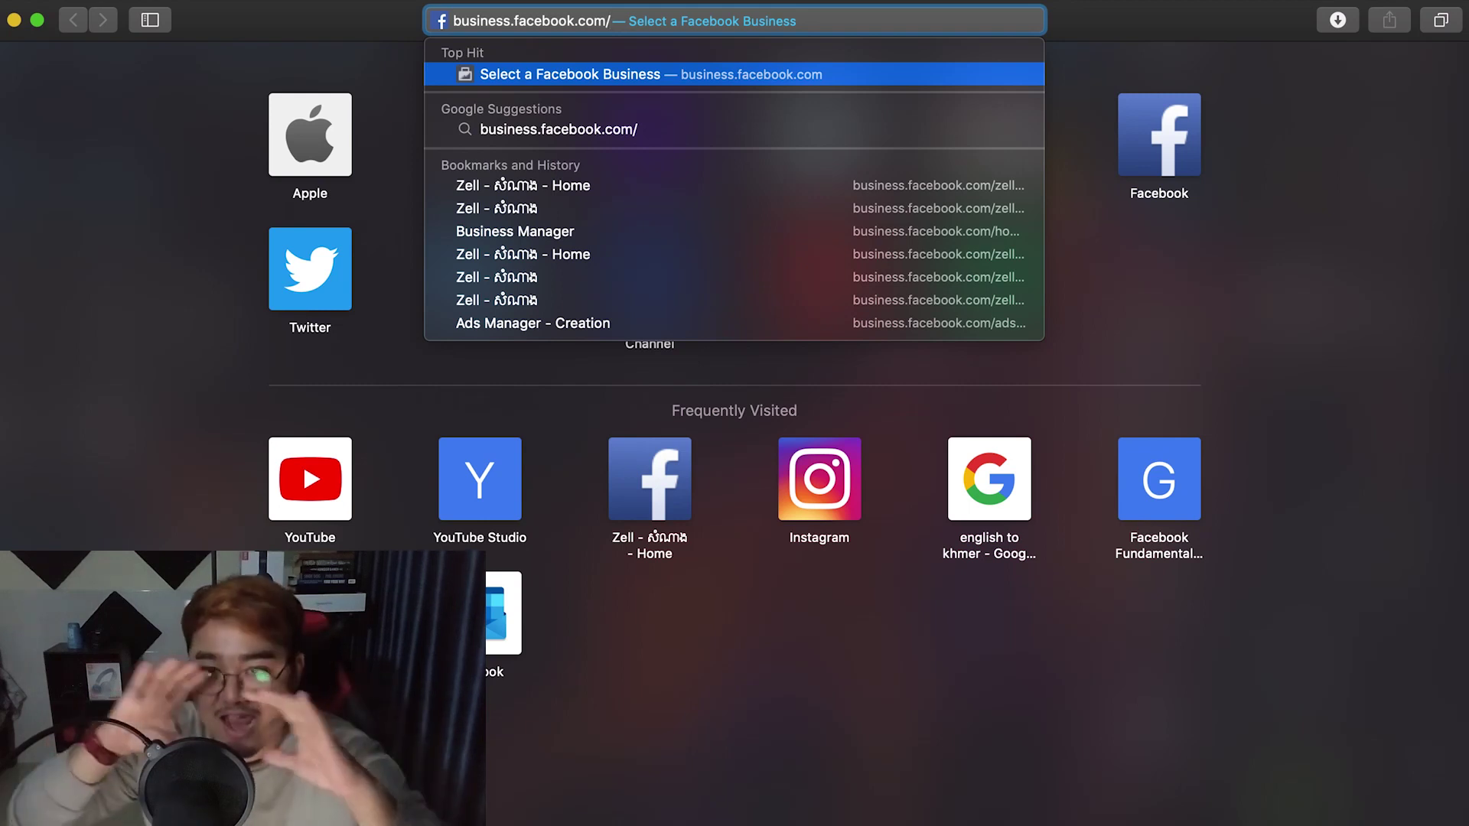
key("Return")
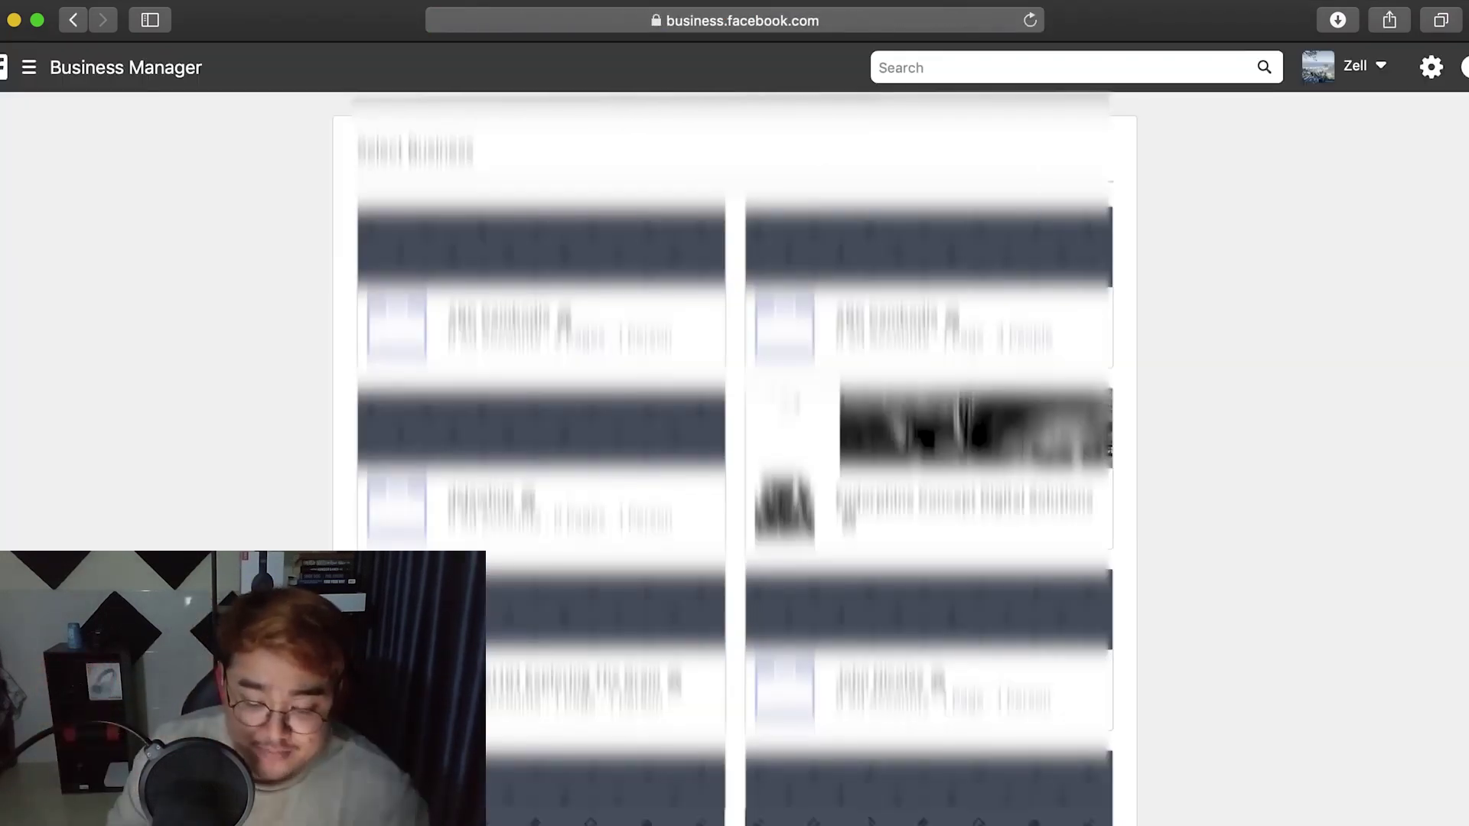
Step: Look through the list of businesses and open the Point hub business
scroll(1135, 593, "down", 5)
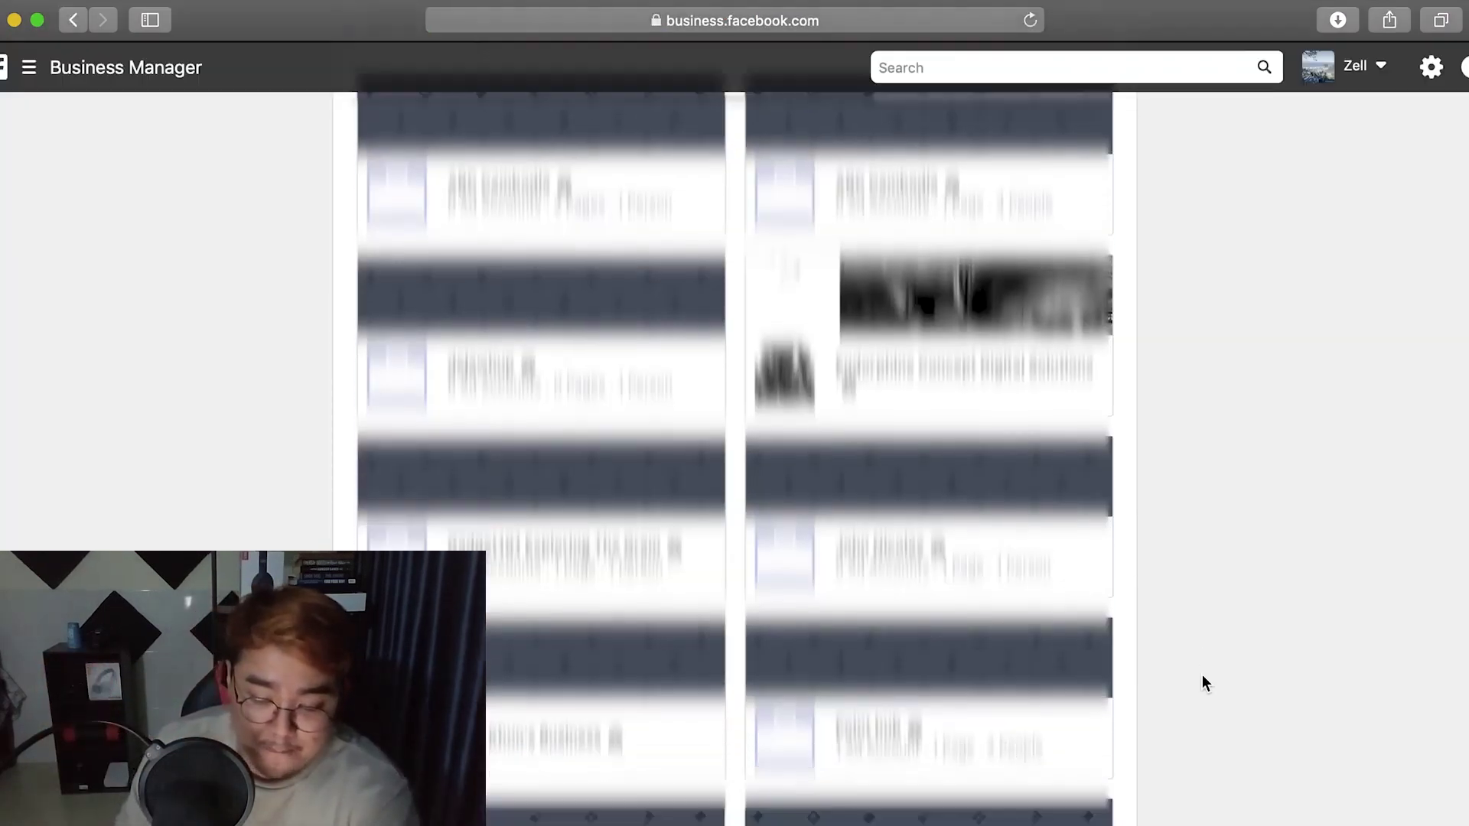
scroll(1201, 675, "up", 1)
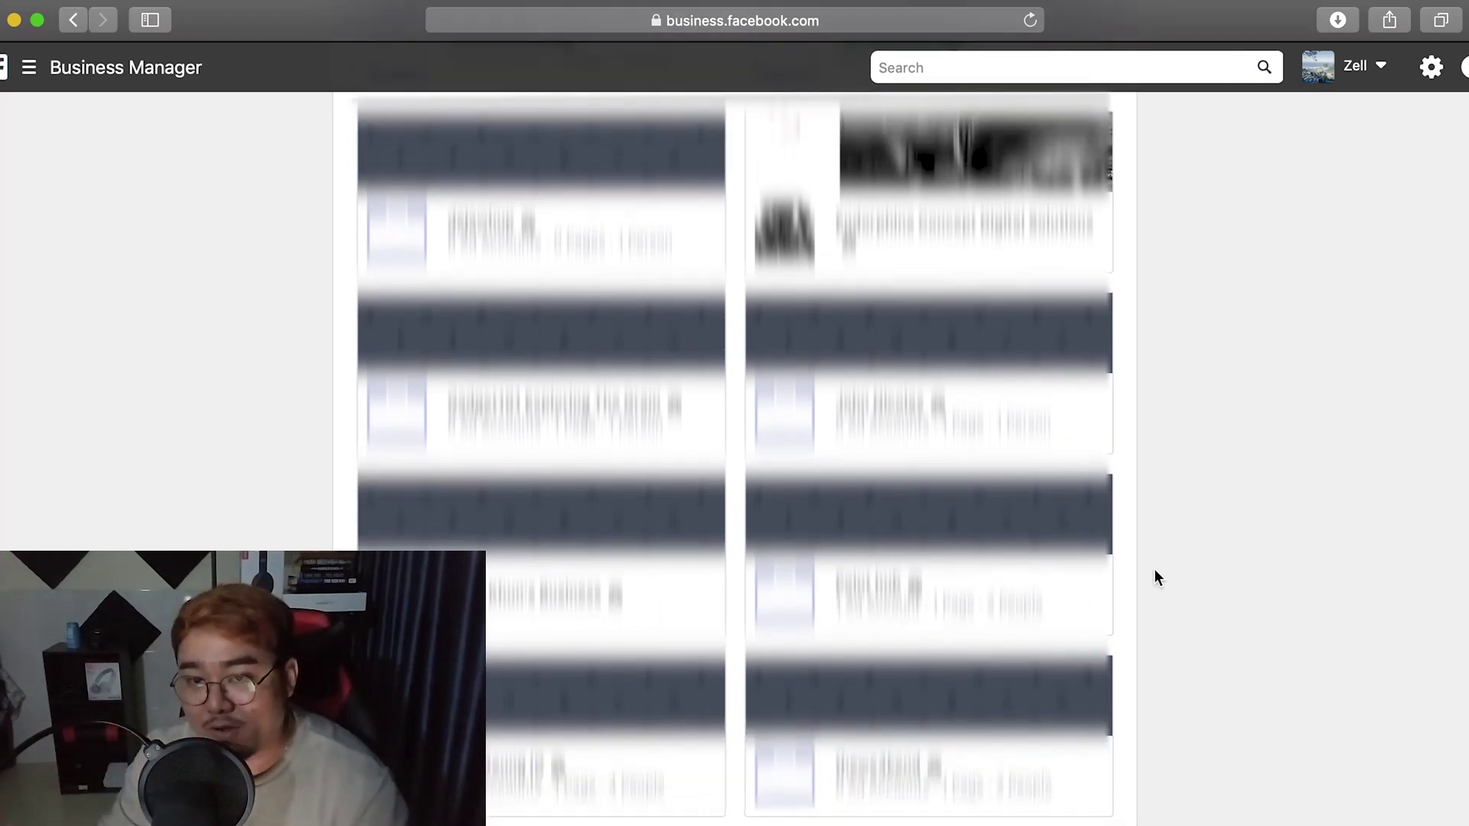
scroll(1159, 521, "down", 1)
scroll(1163, 469, "up", 3)
scroll(1163, 468, "down", 3)
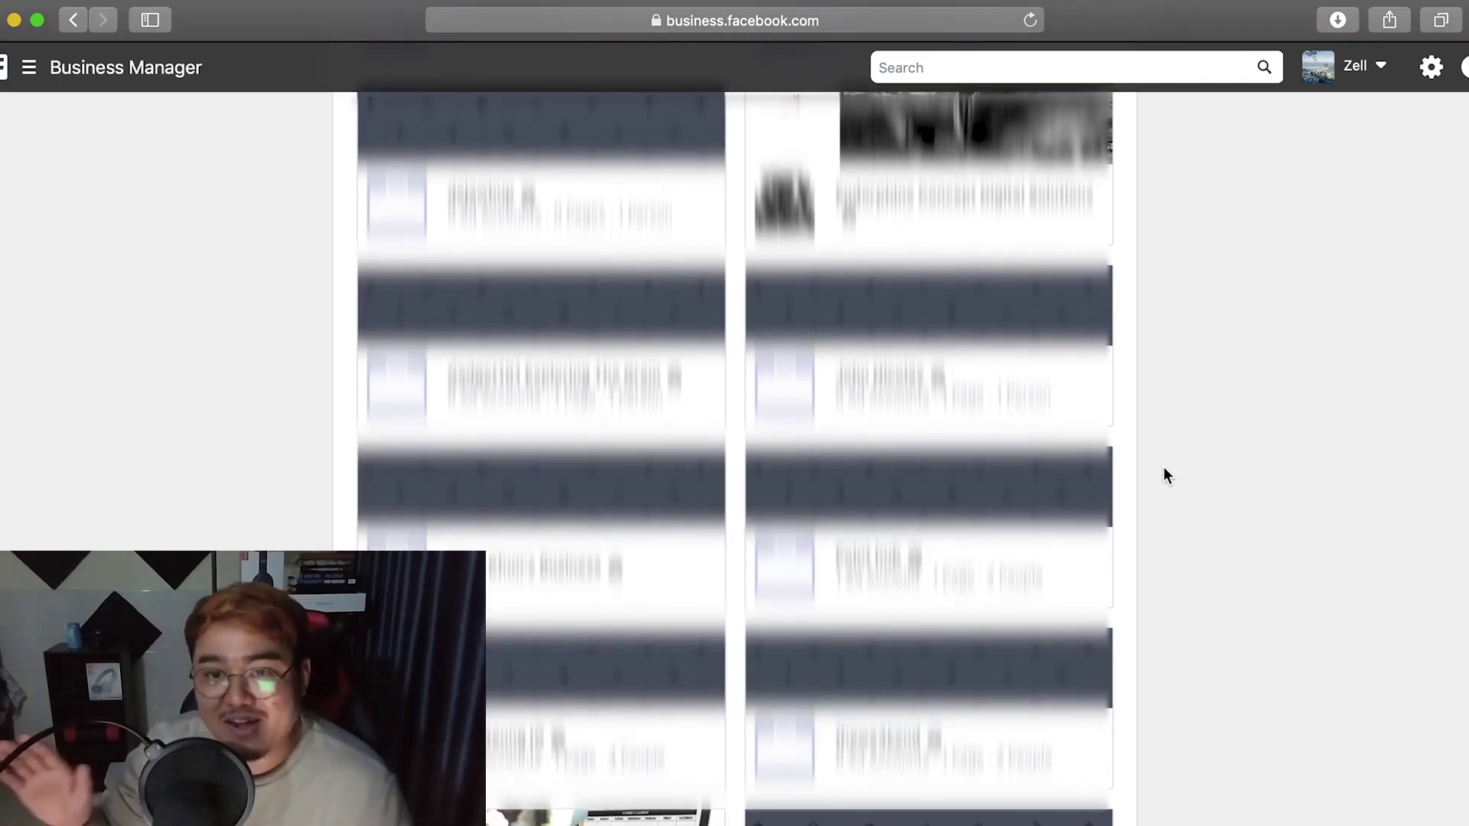
left_click(1110, 432)
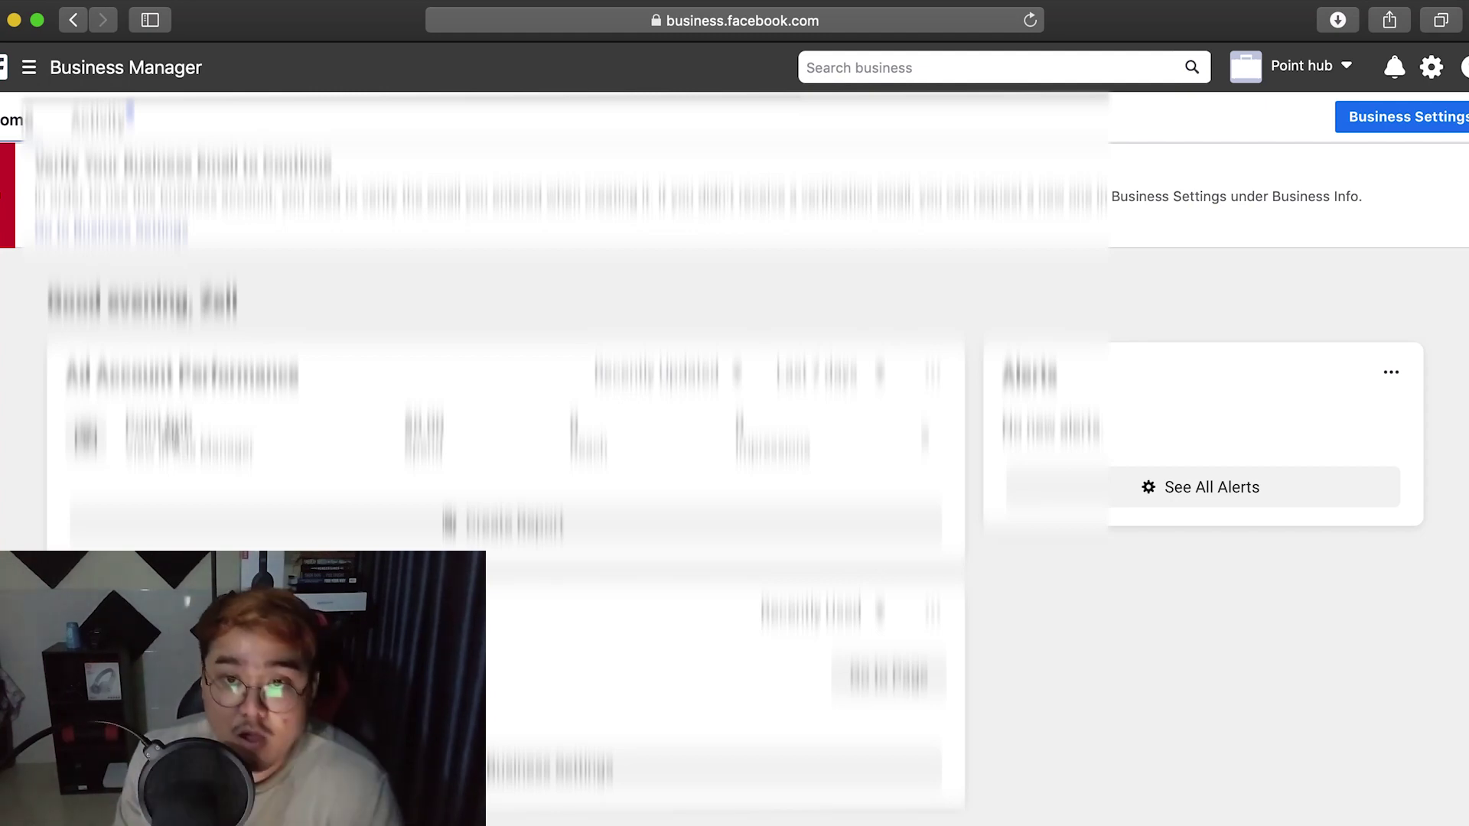
Step: Open Ads Manager from the ad account performance overview and switch to the owner's own ad account
left_click(368, 387)
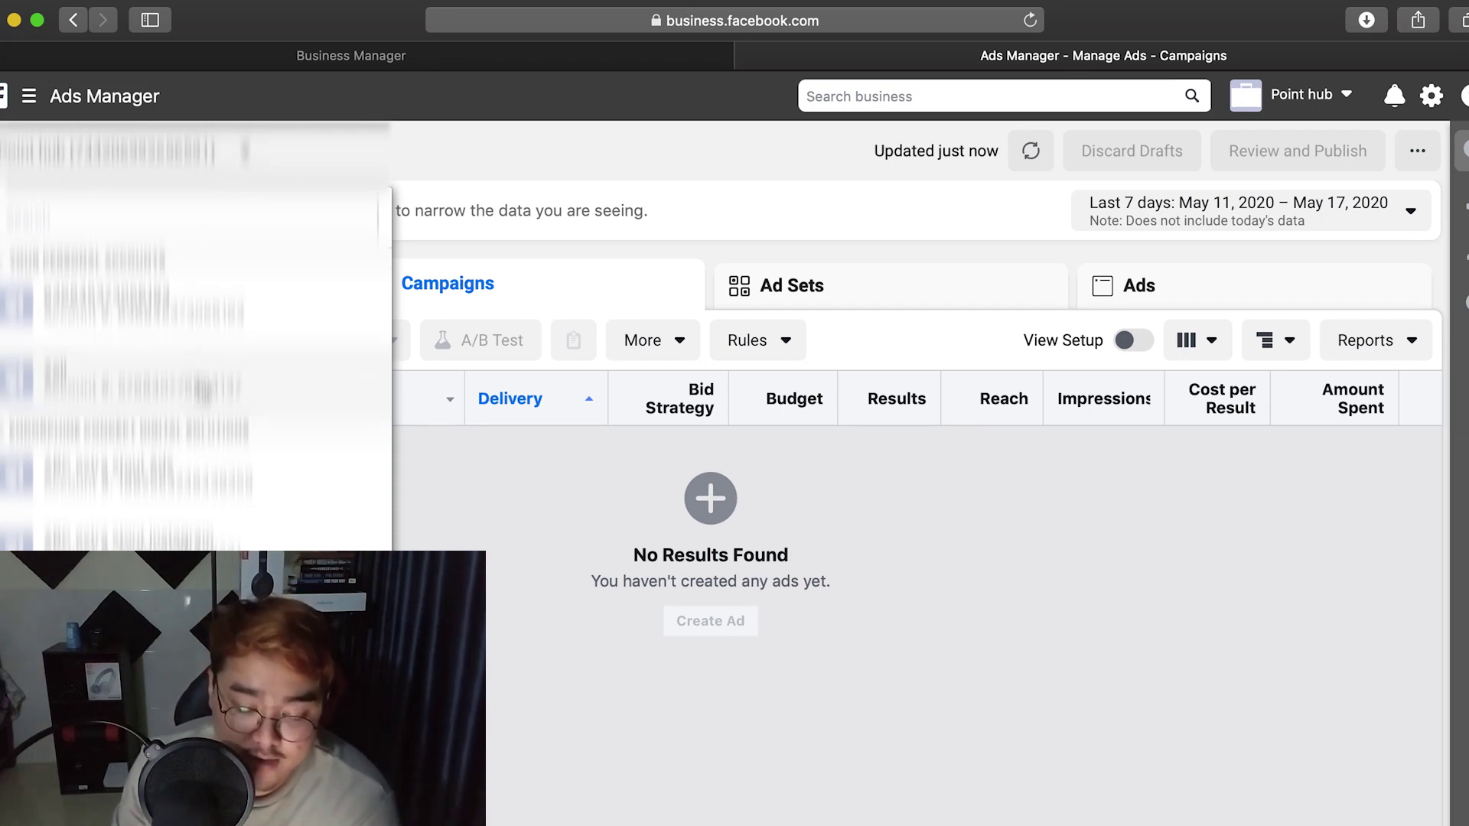
left_click(199, 384)
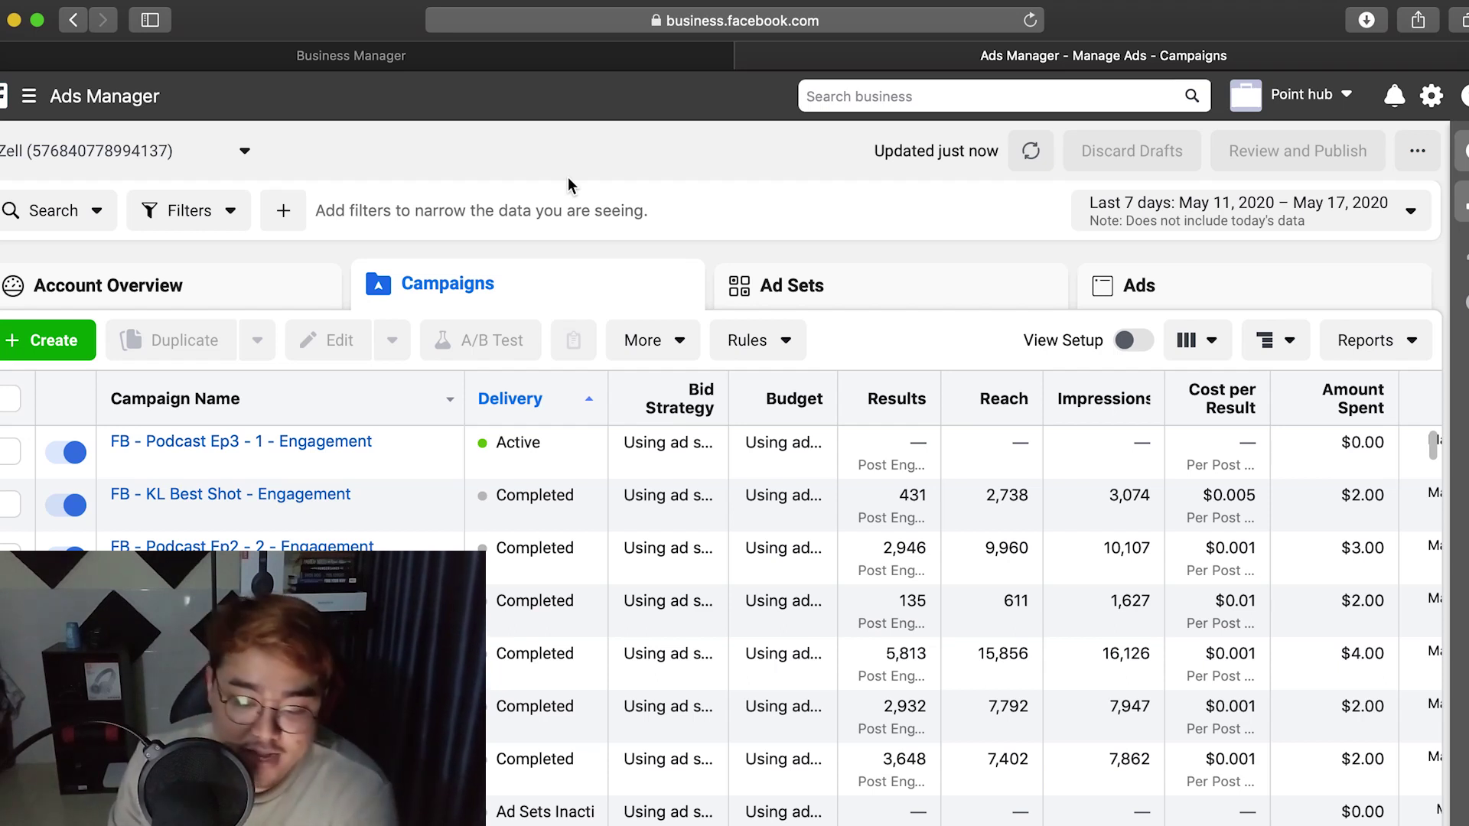
Step: Create a new campaign with the Engagement objective and turn off Campaign Budget Optimization
left_click(69, 356)
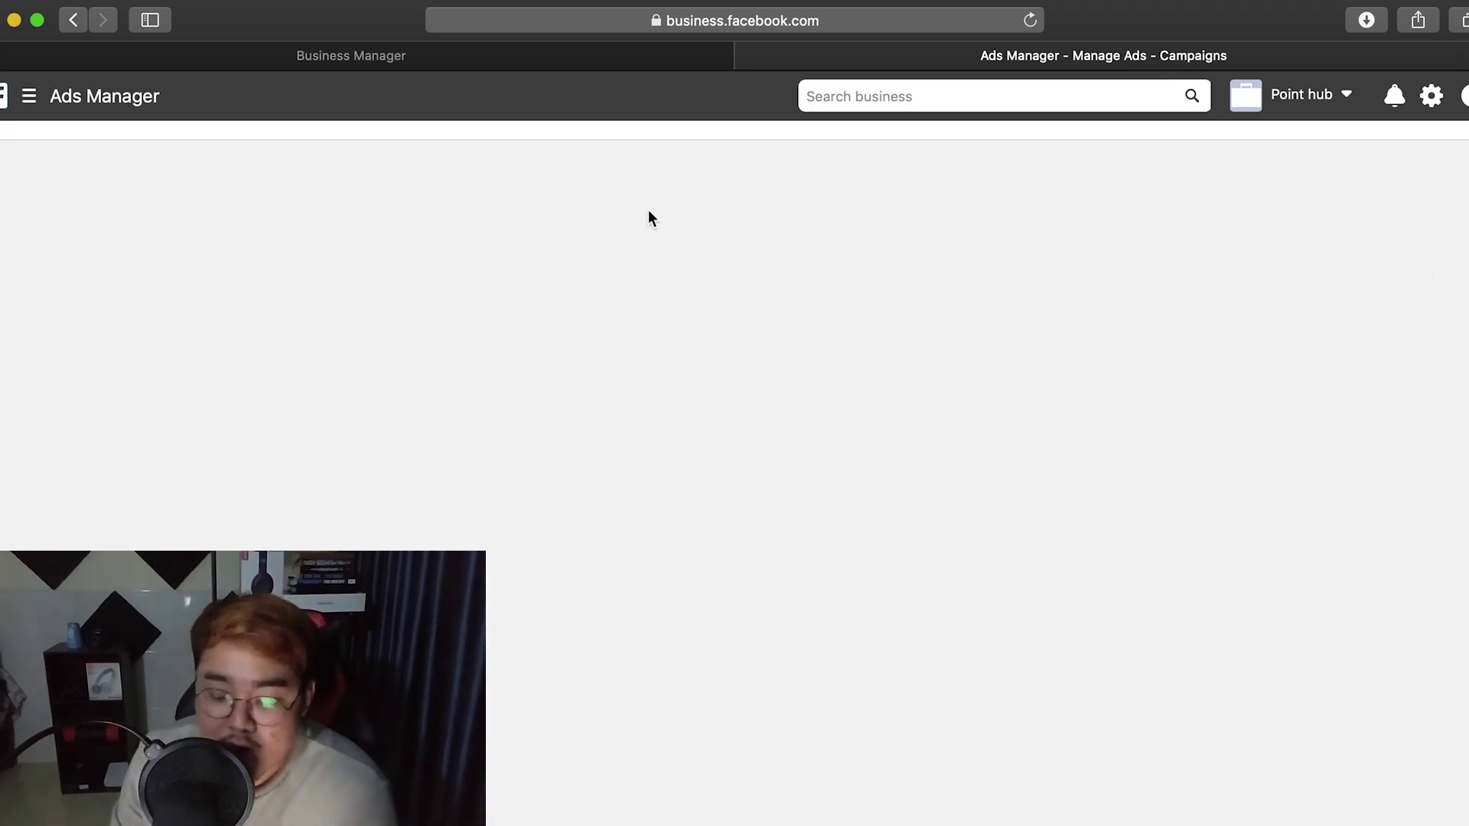
scroll(1067, 465, "down", 2)
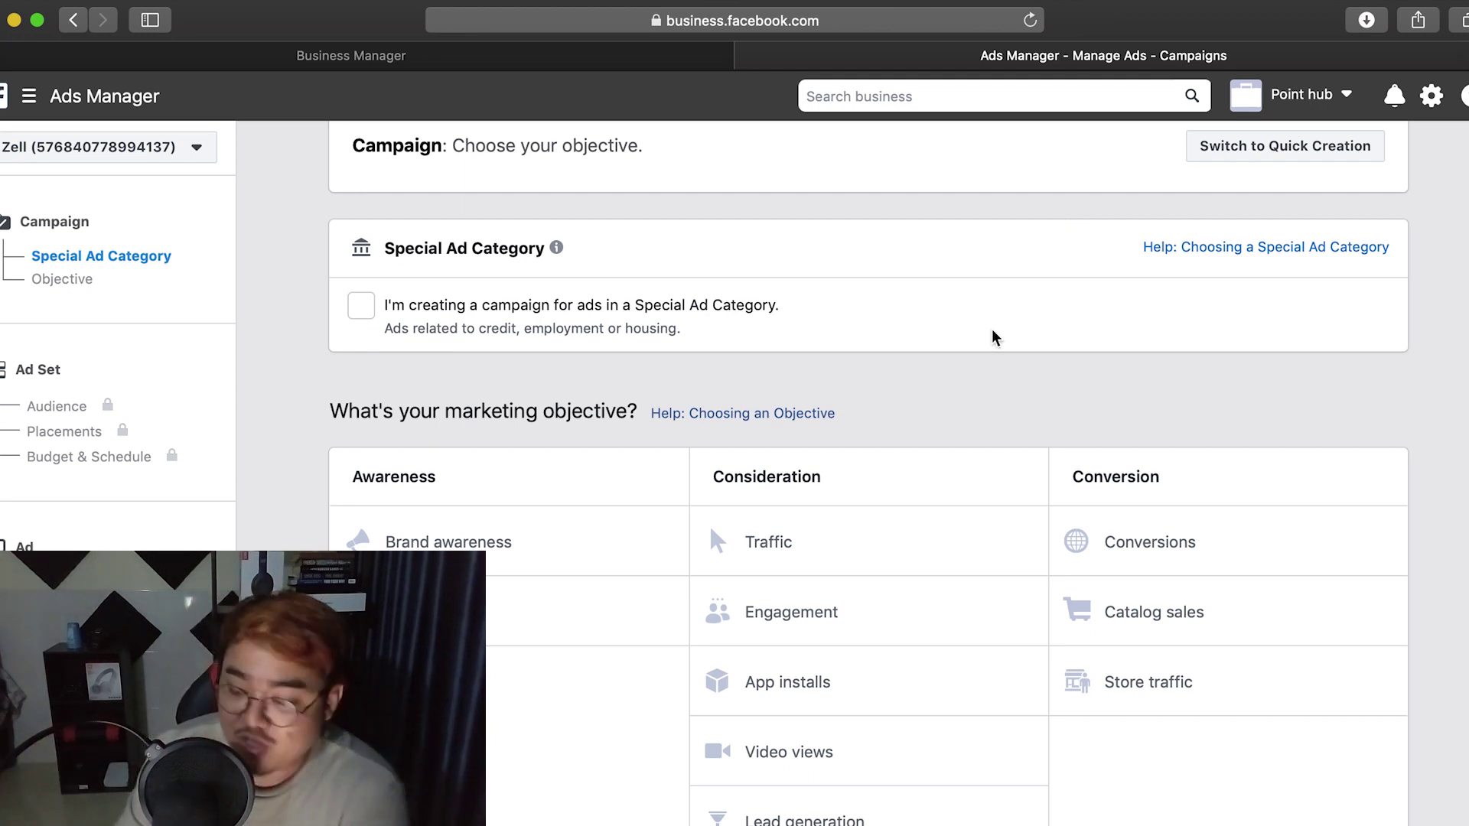
left_click(830, 624)
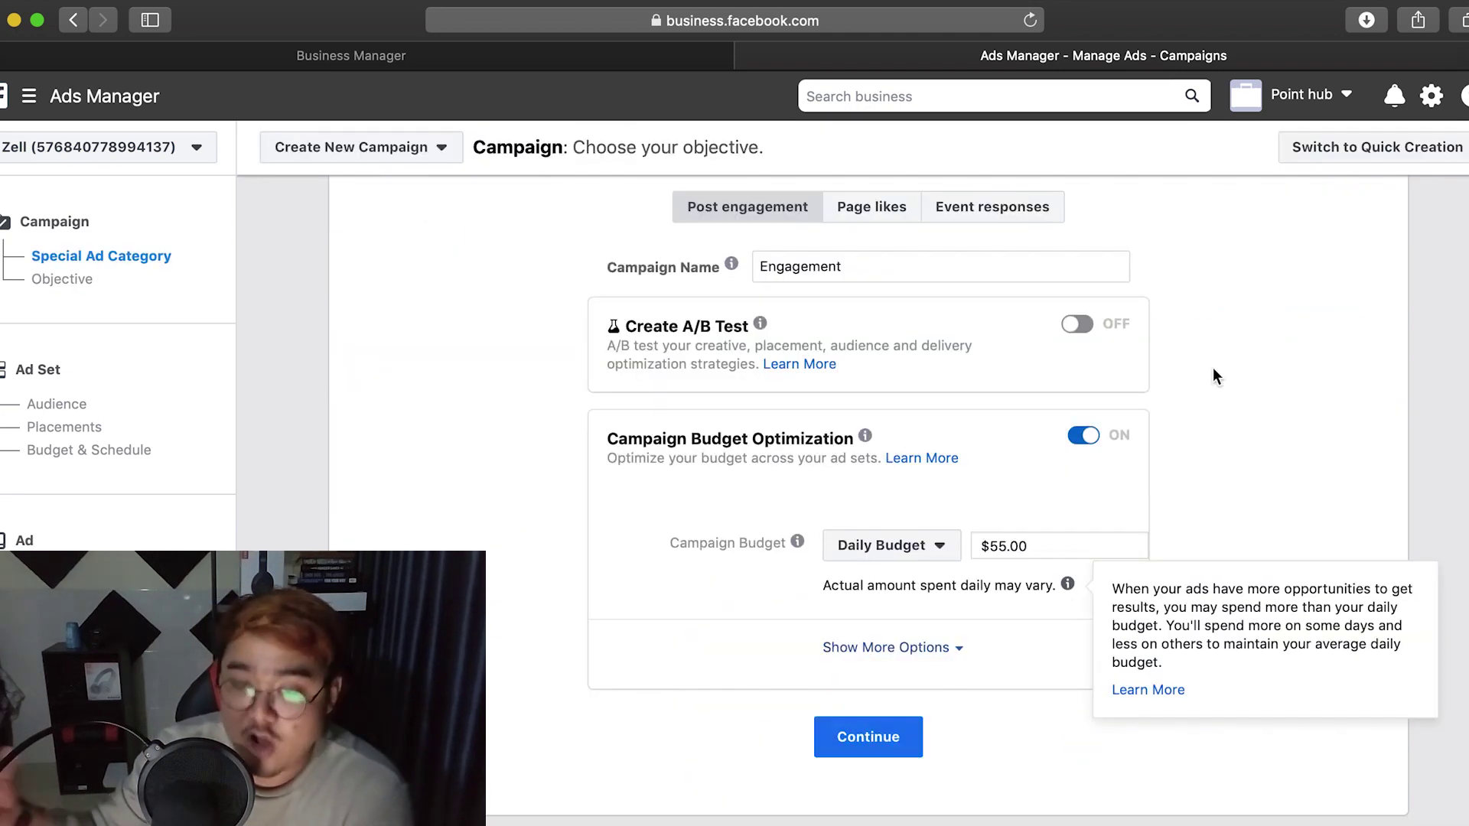
scroll(1221, 360, "up", 3)
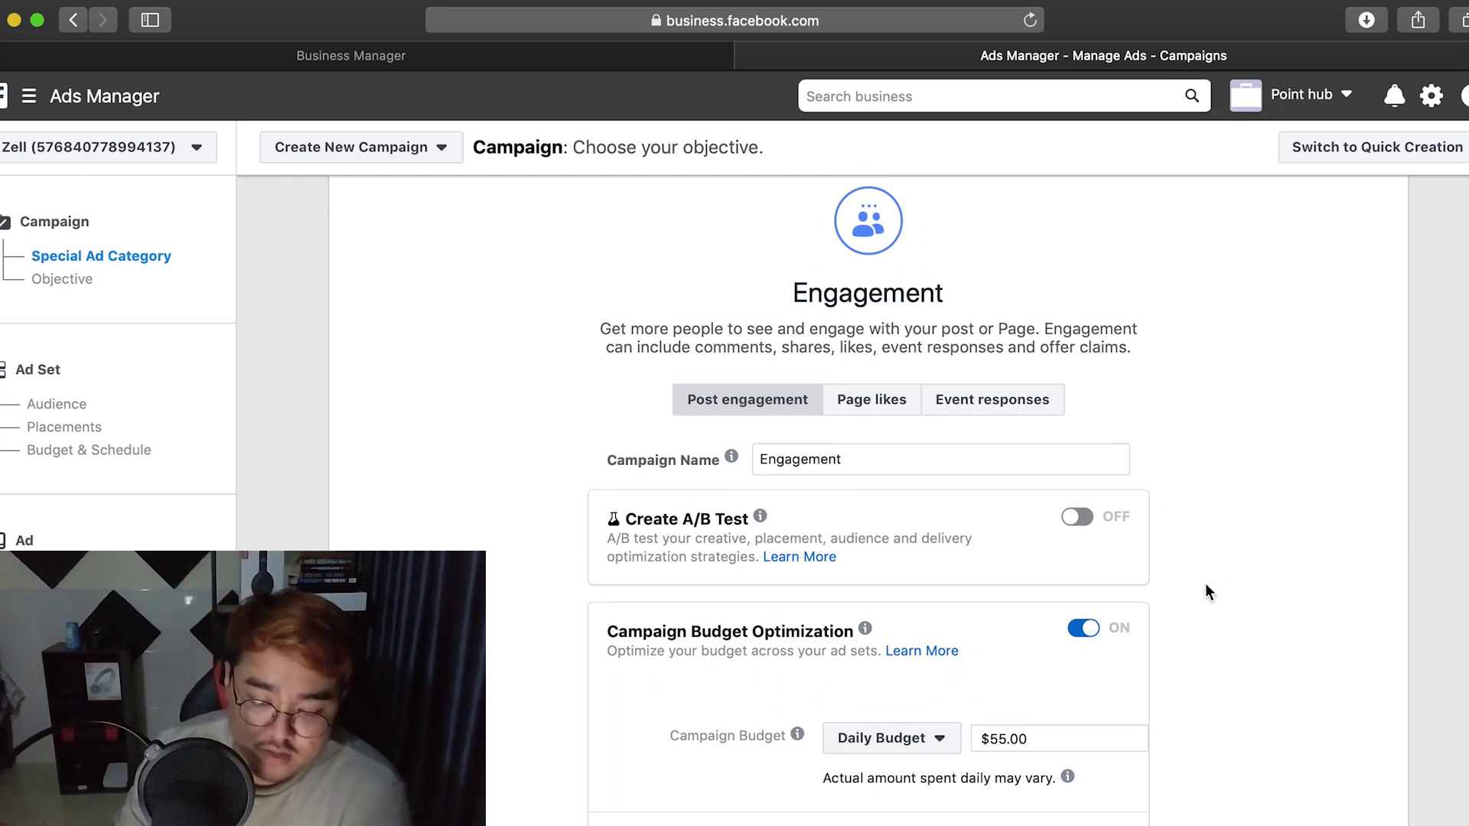
left_click(1083, 628)
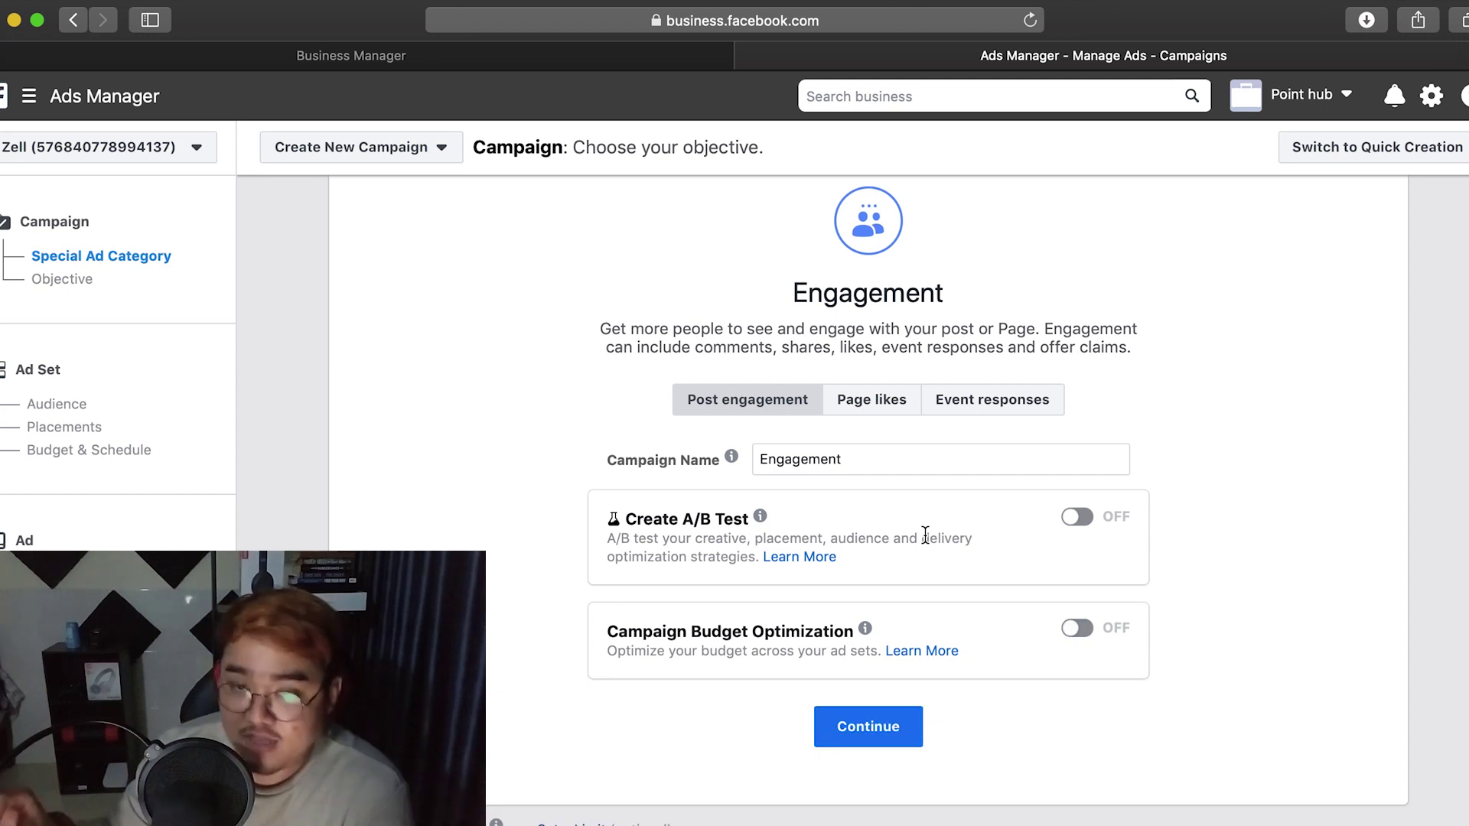
Step: Name the campaign "Test - Engagement" and continue to the ad set settings
left_click(865, 459)
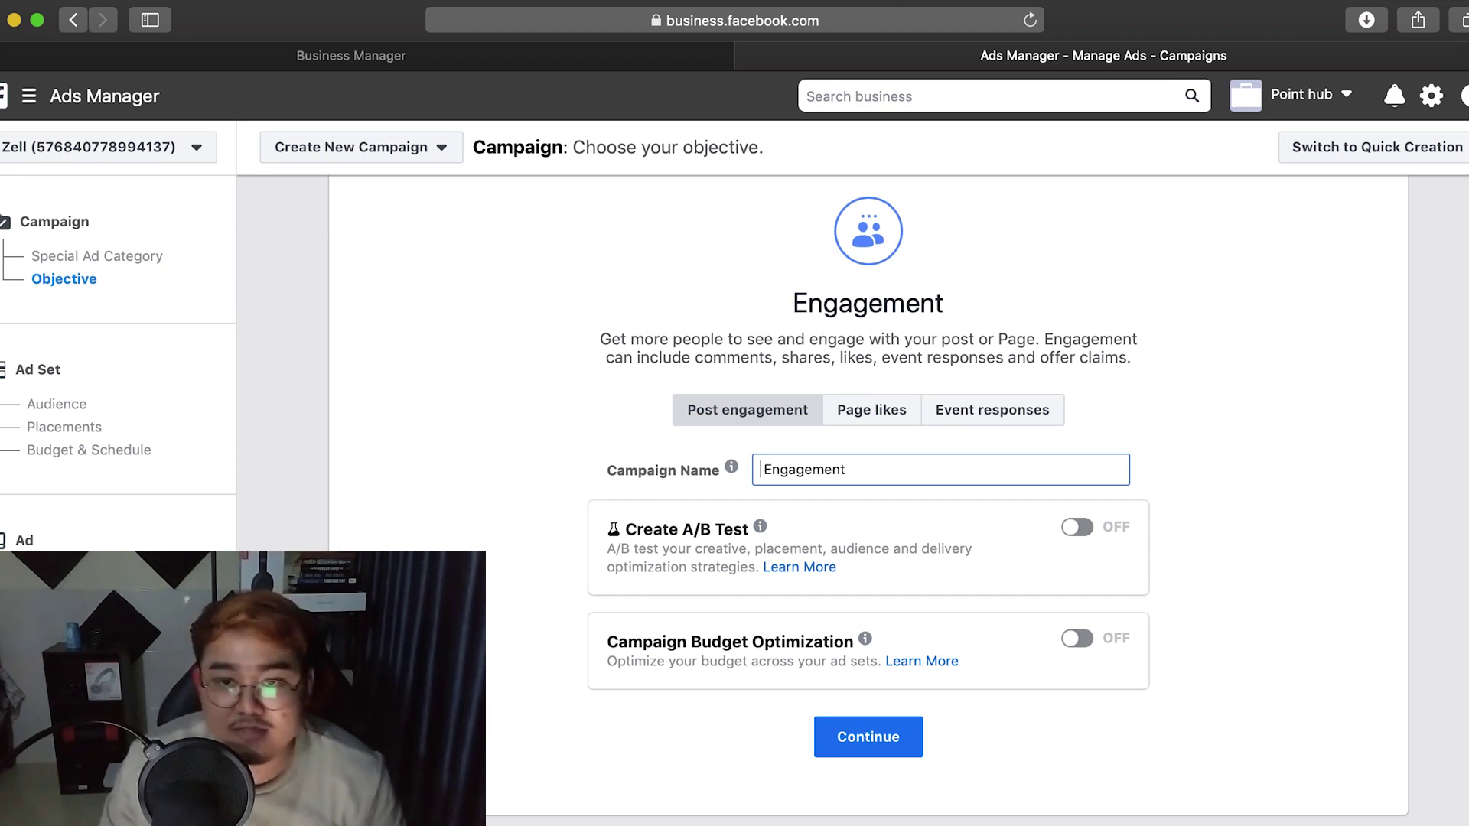
type("Test-")
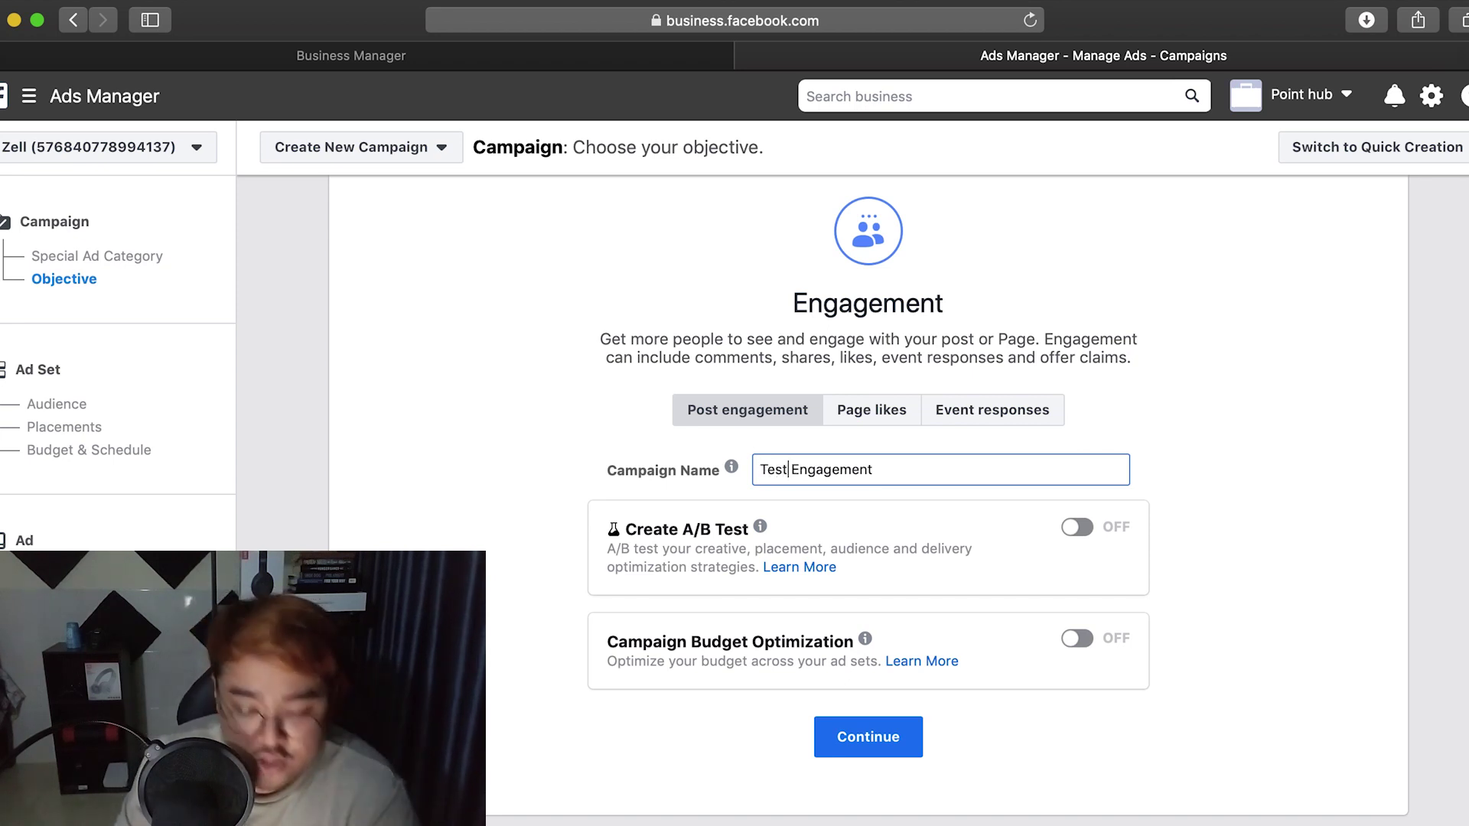
key("Left")
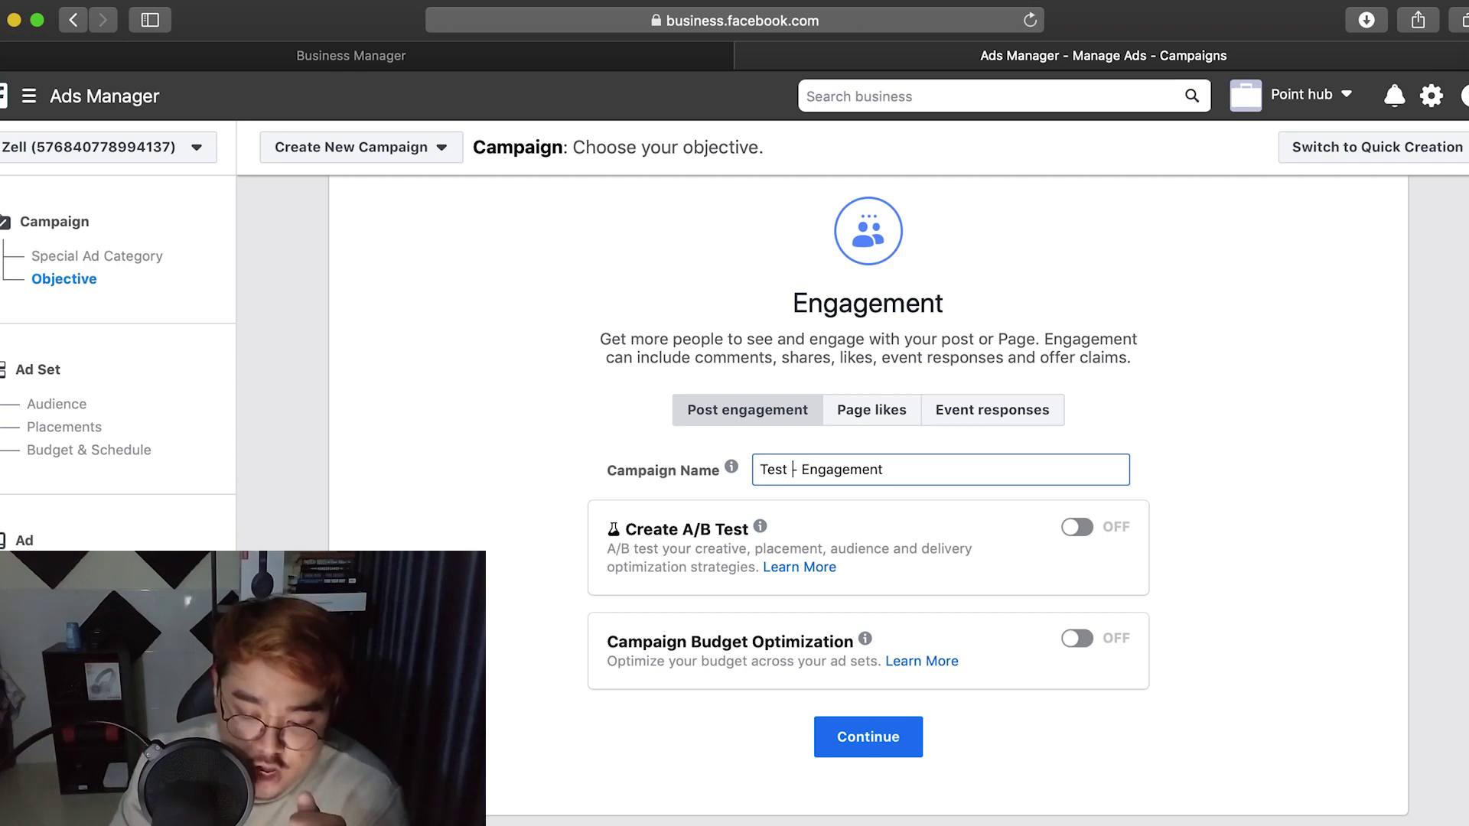
left_click(878, 740)
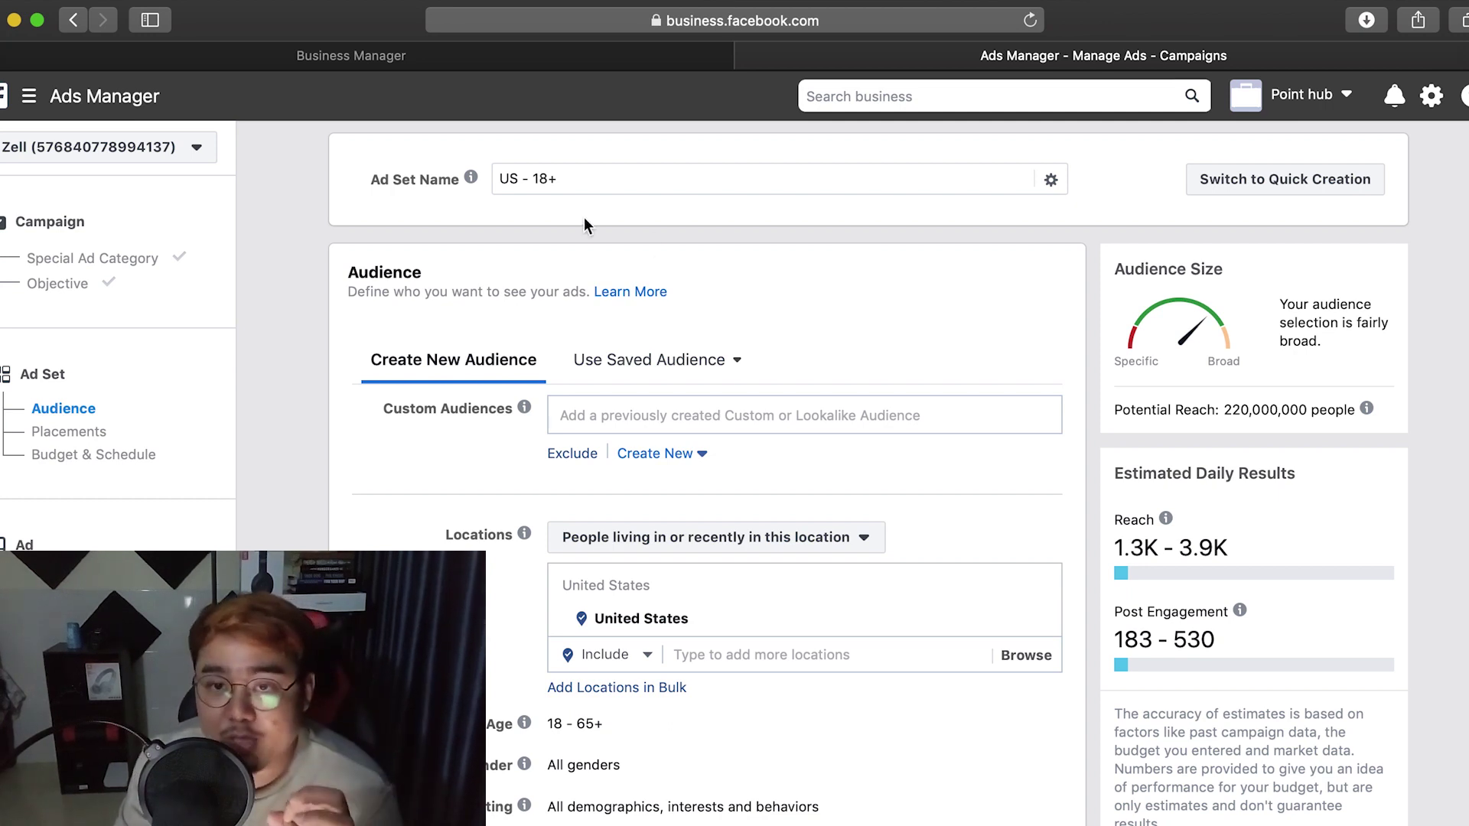
left_click(464, 181)
left_click(818, 252)
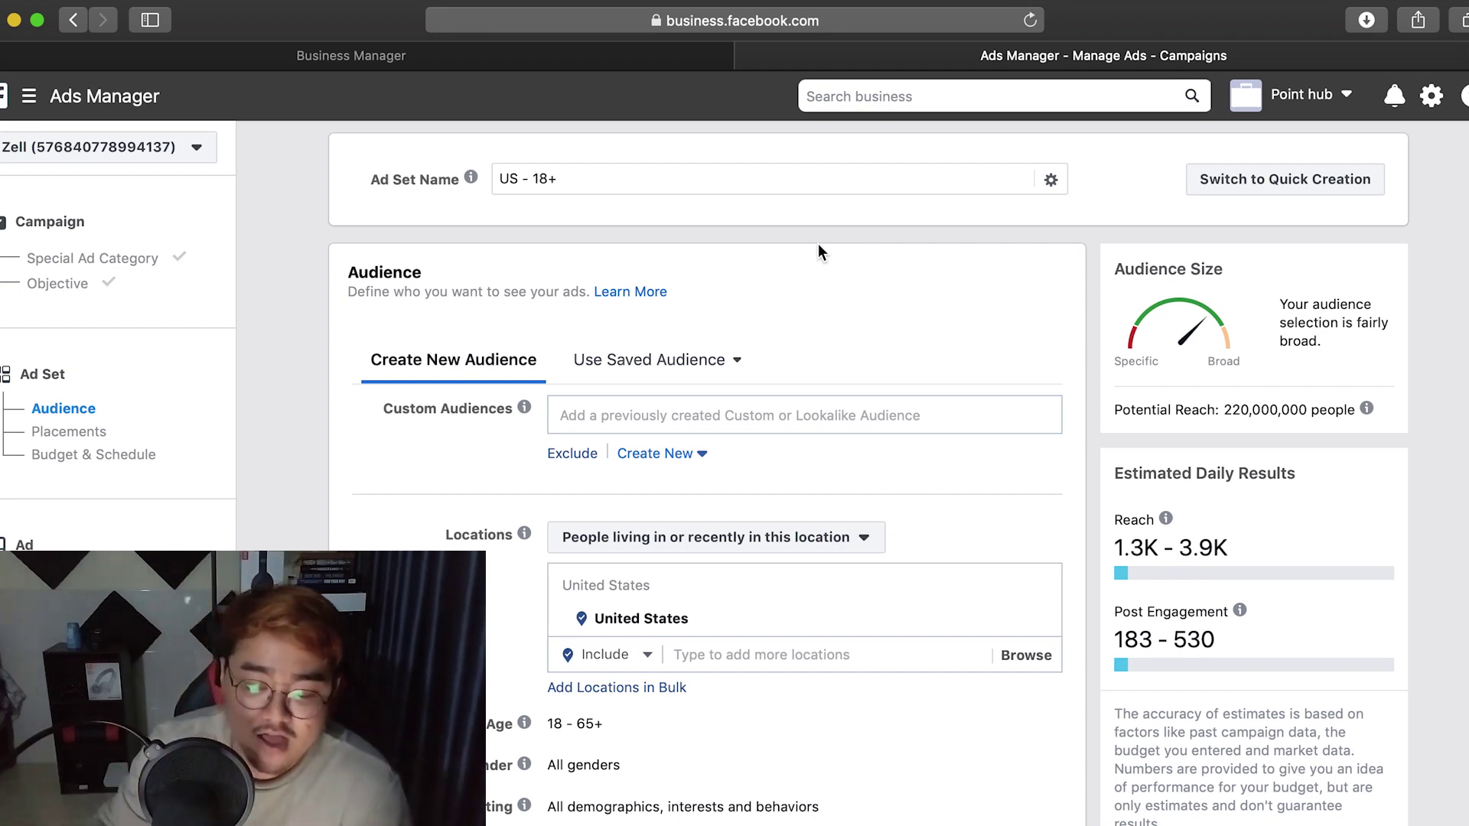
left_click(918, 404)
left_click(424, 530)
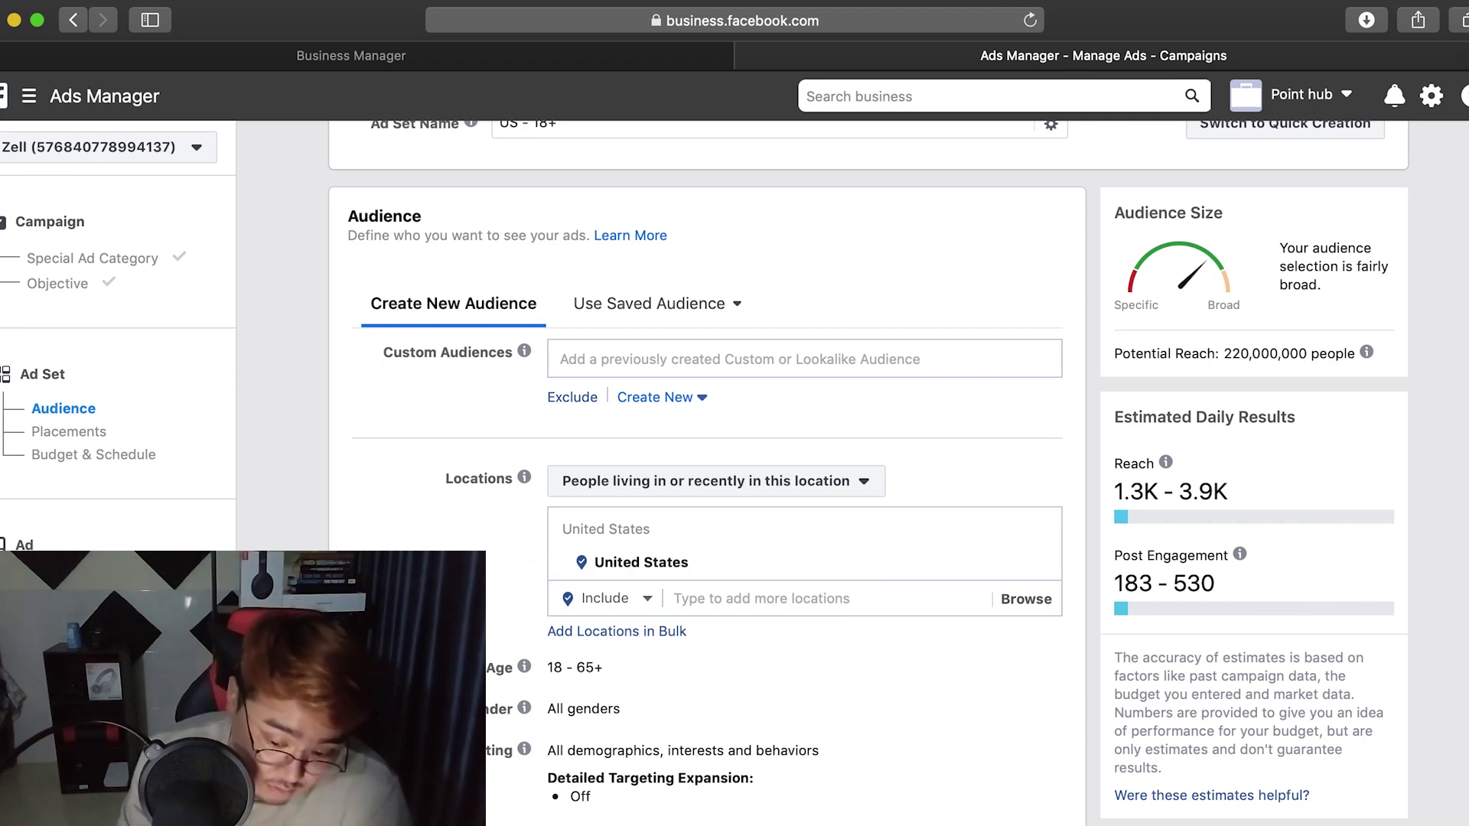
Step: Apply the saved audience Zell-BTB-SR to the ad set
left_click(726, 322)
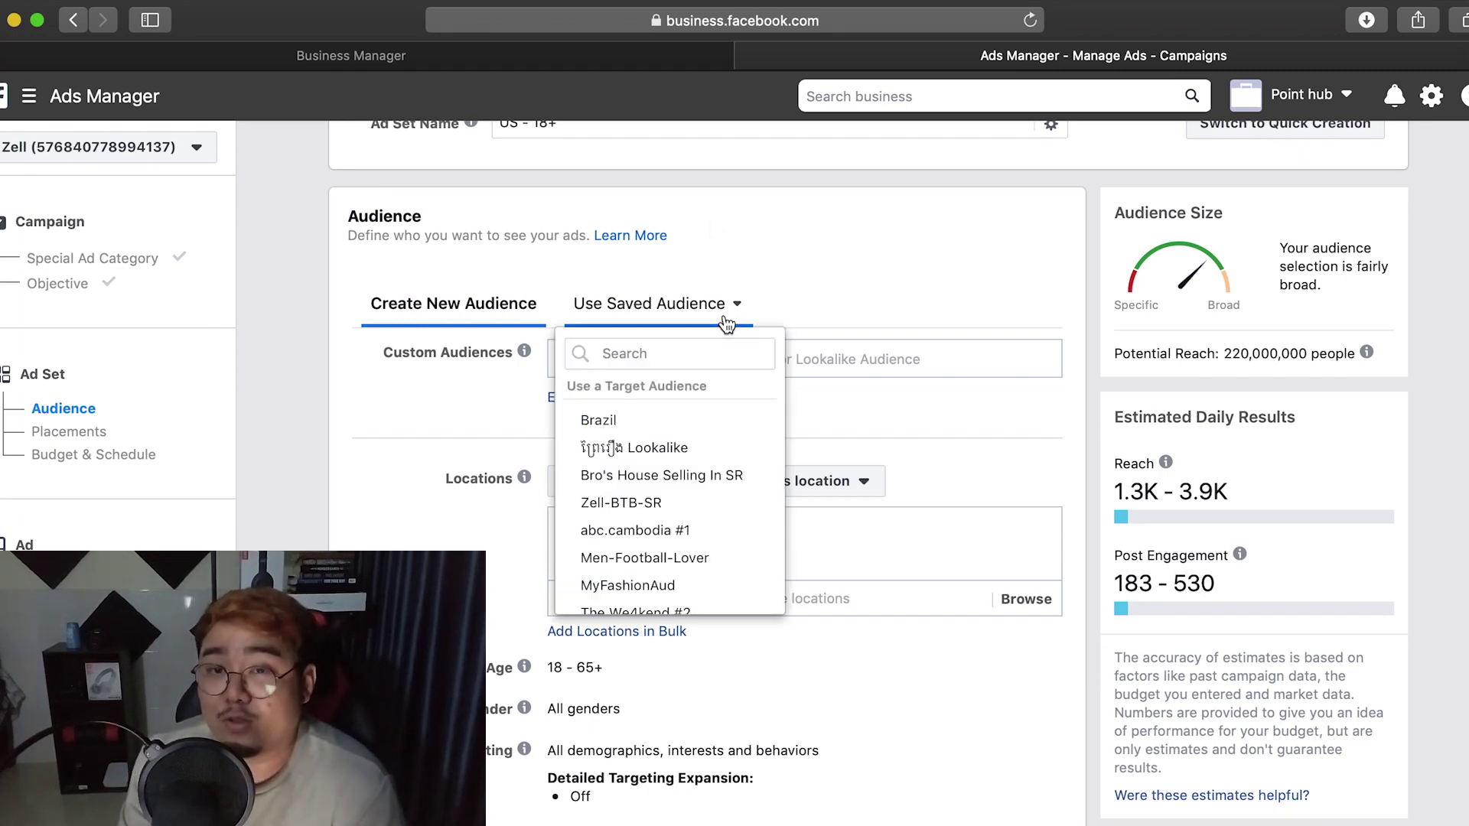
left_click(710, 508)
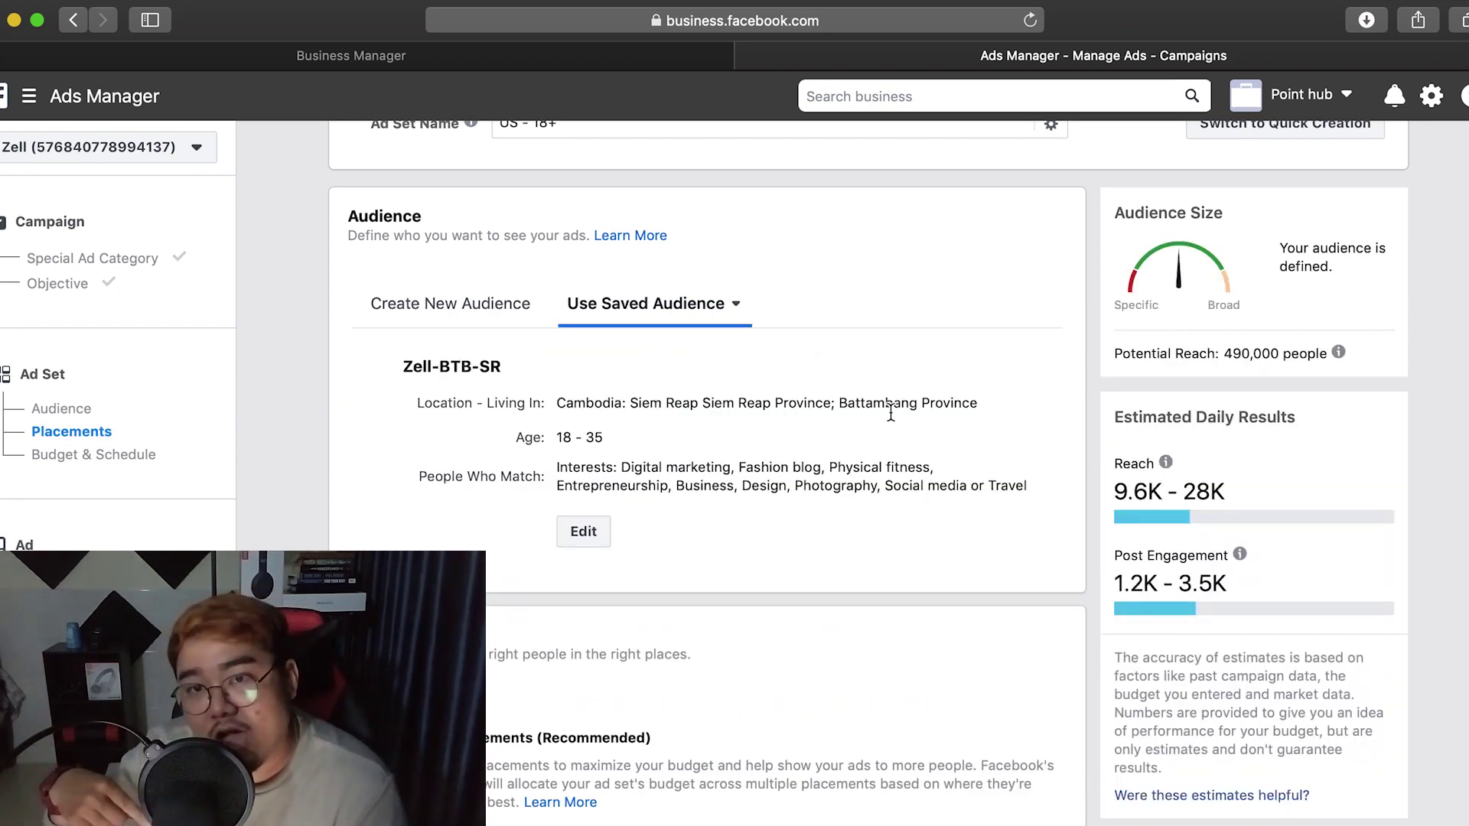
scroll(887, 405, "up", 1)
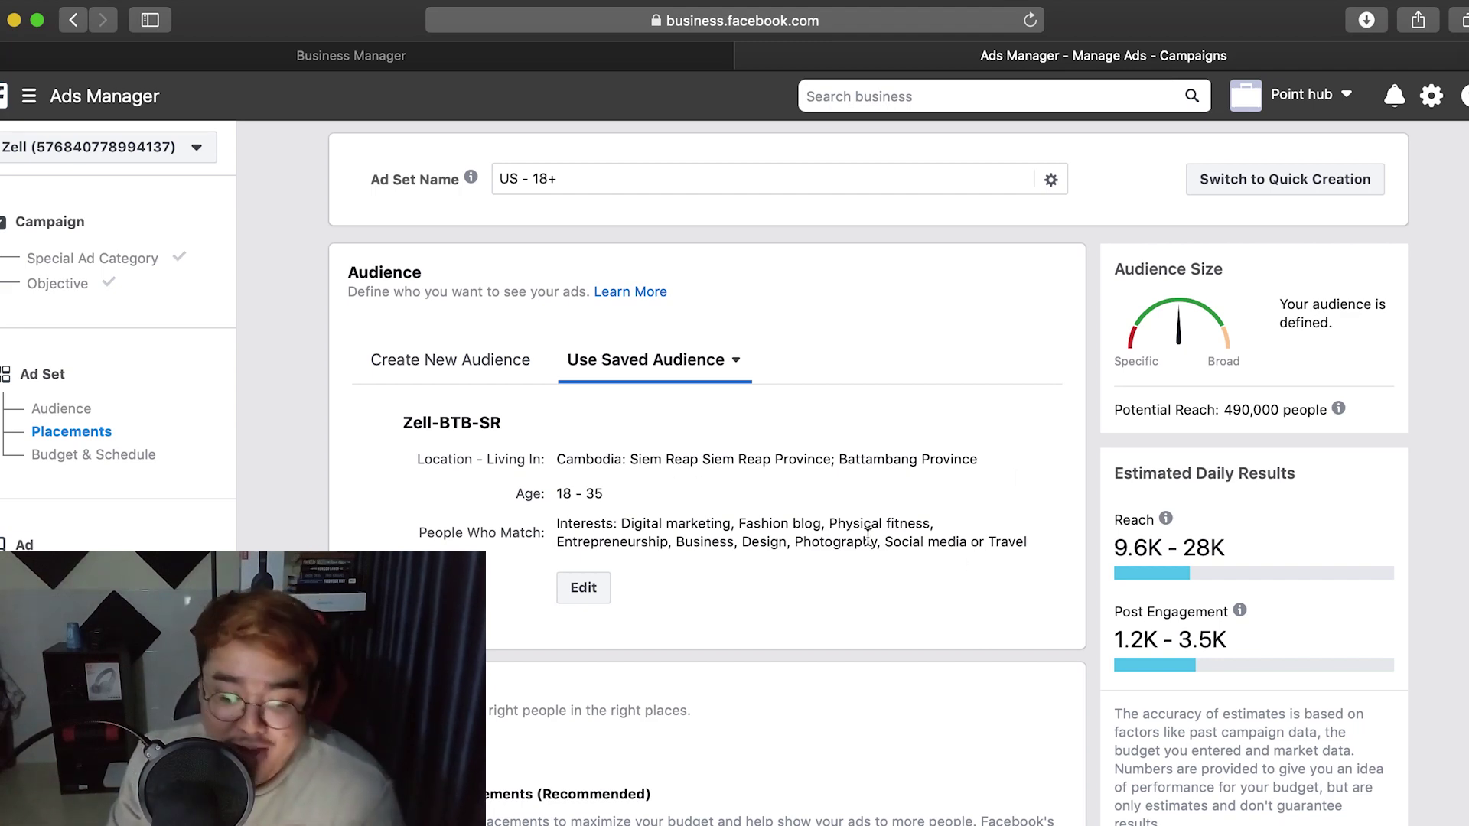
Step: Set the ad set to Manual Placements and exclude the Instagram platform
scroll(883, 546, "down", 2)
scroll(883, 553, "down", 3)
scroll(323, 535, "down", 1)
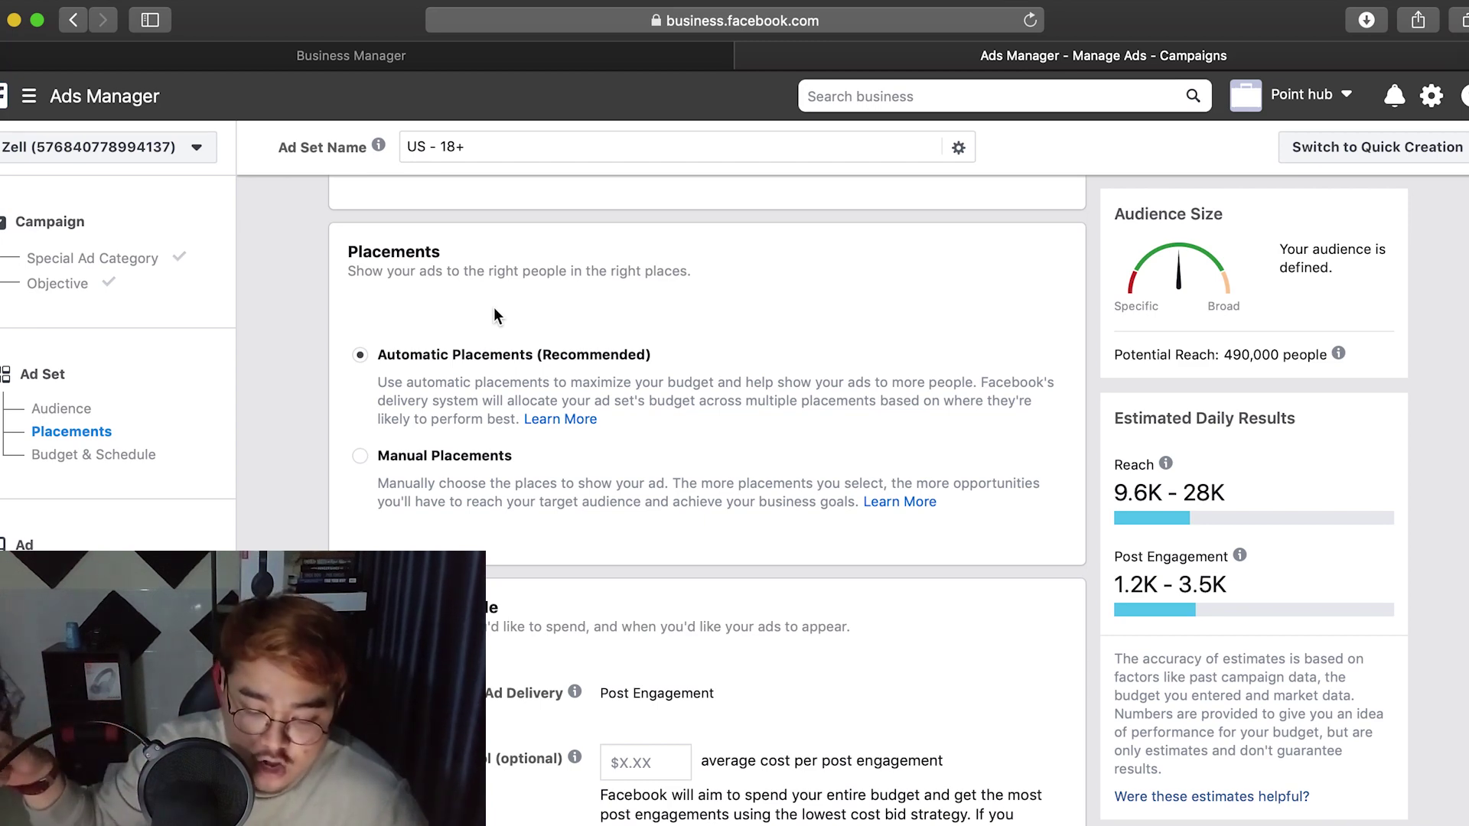
left_click(359, 462)
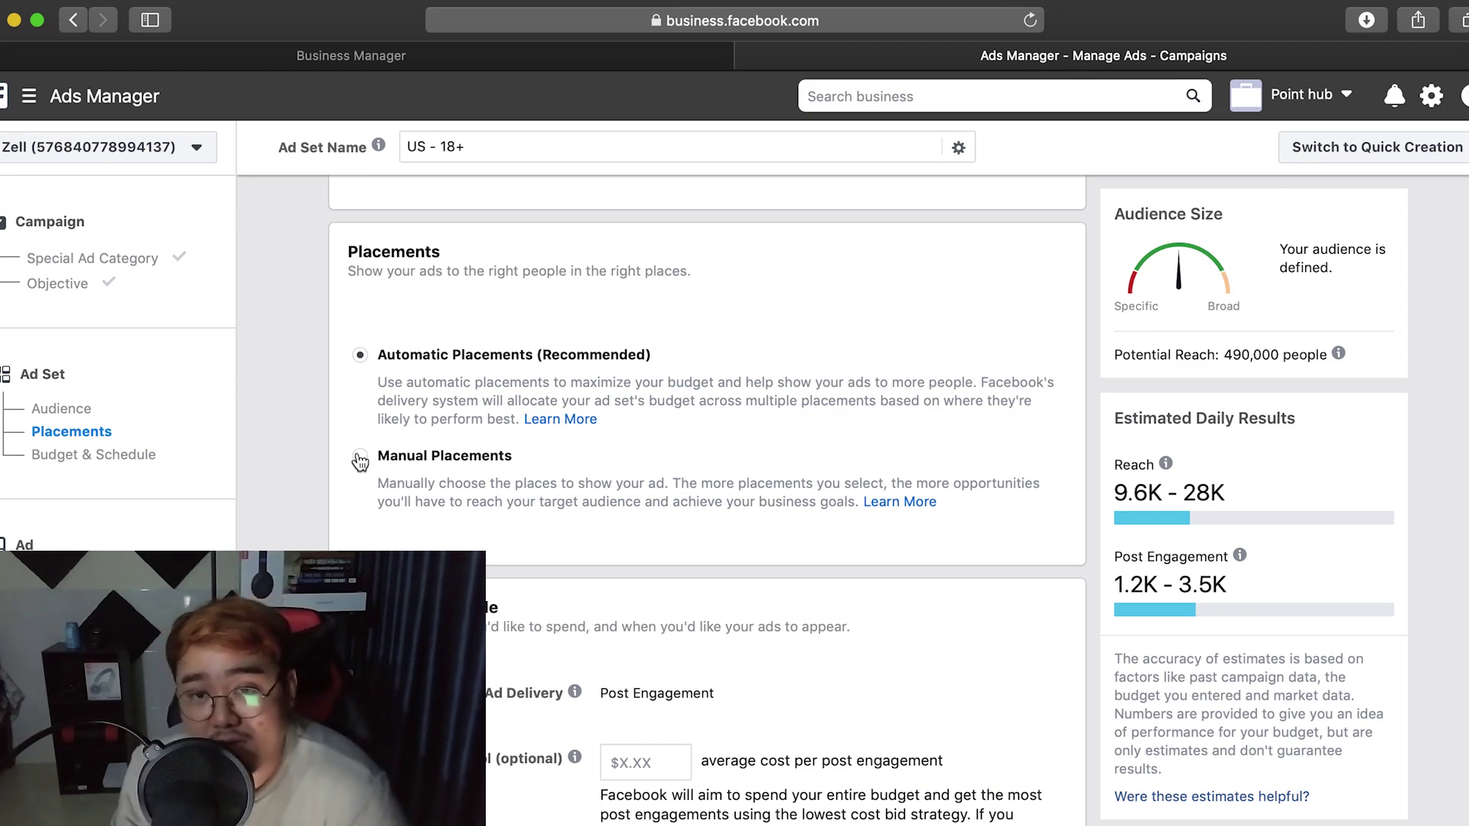
scroll(671, 657, "down", 1)
scroll(672, 658, "down", 3)
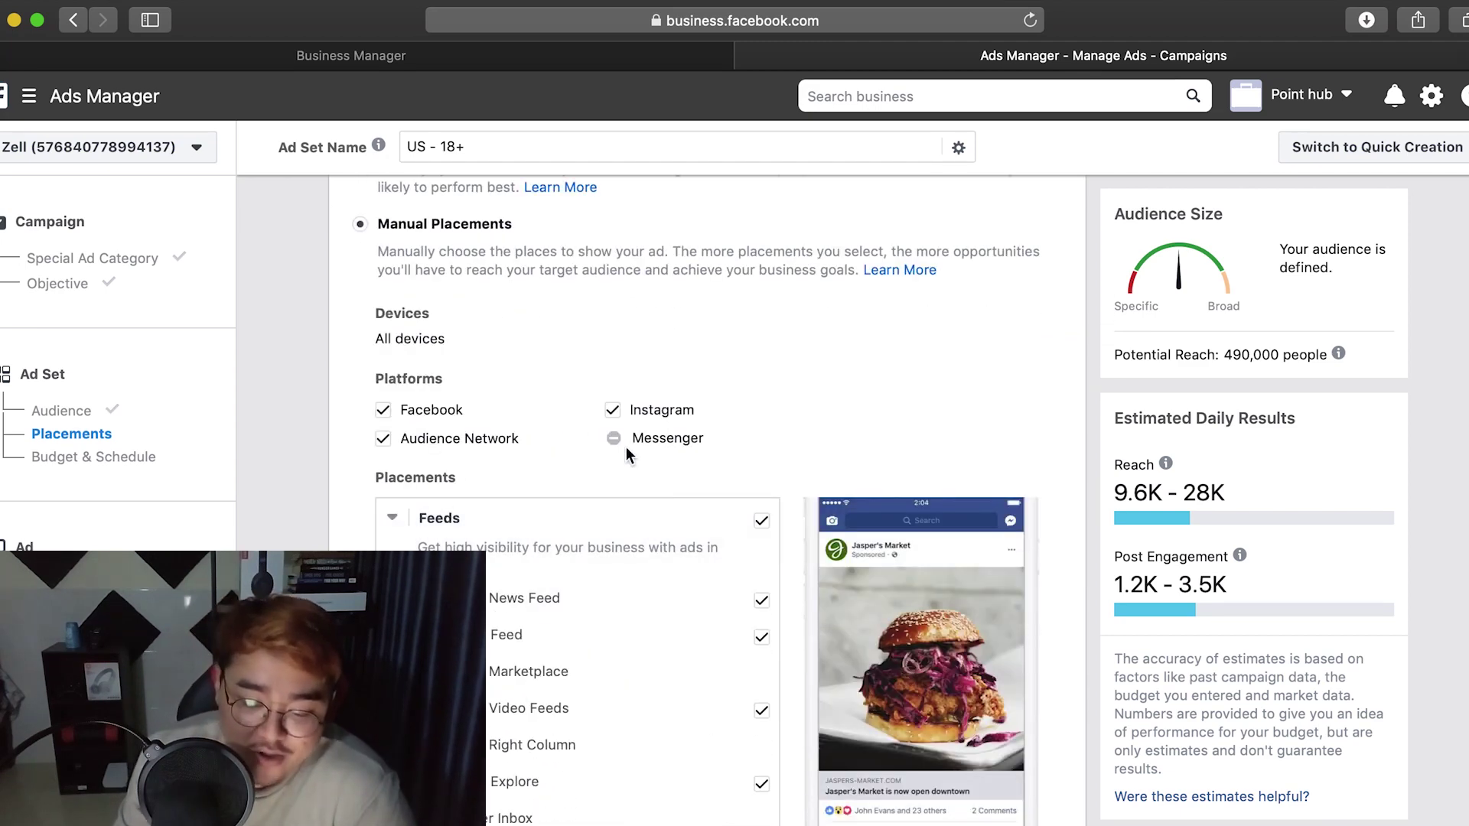
left_click(612, 410)
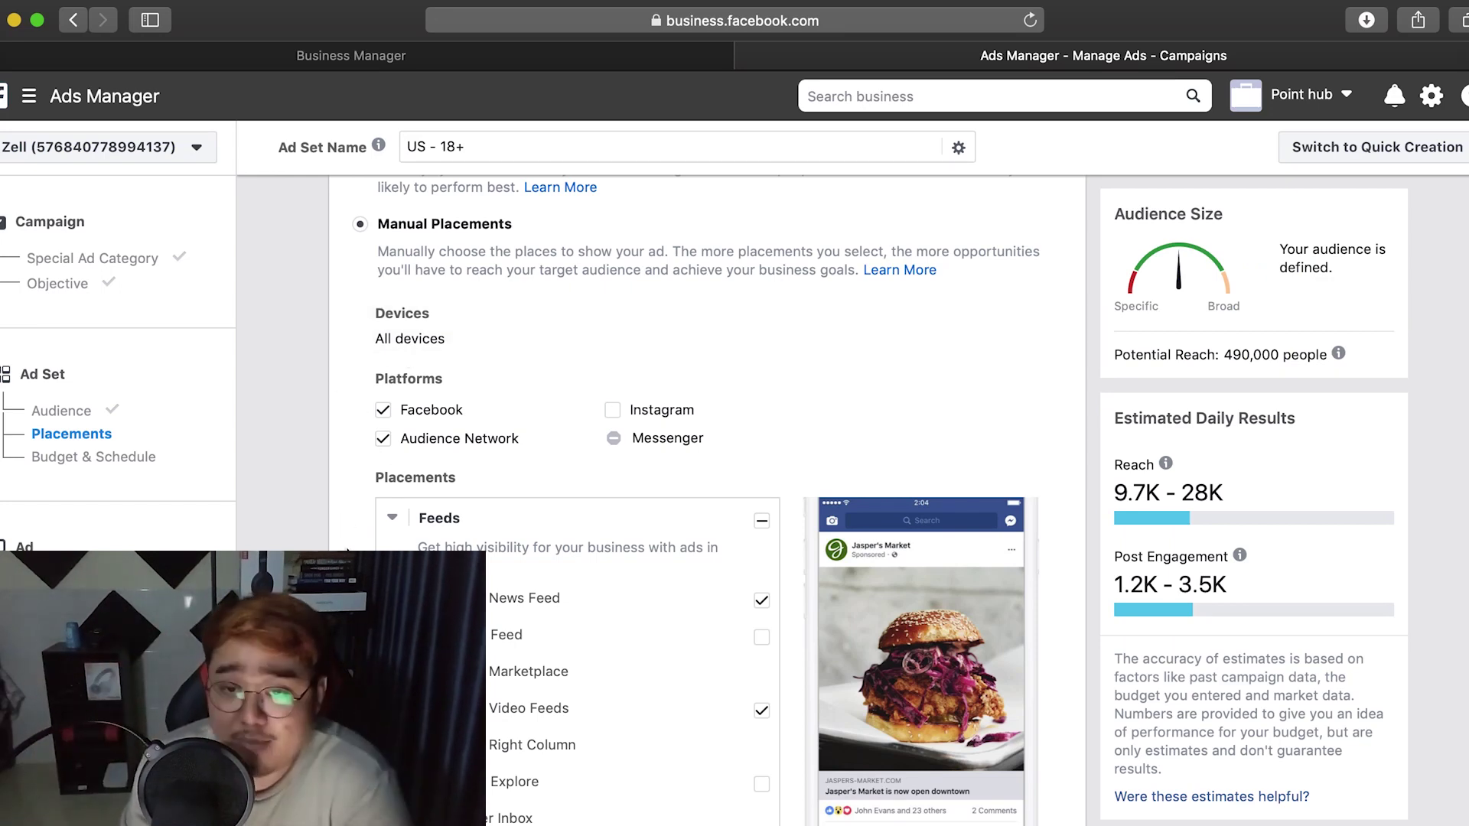
Step: Change the ad set's budget type to Lifetime Budget in the Budget & Schedule section
scroll(340, 512, "down", 3)
scroll(781, 440, "up", 1)
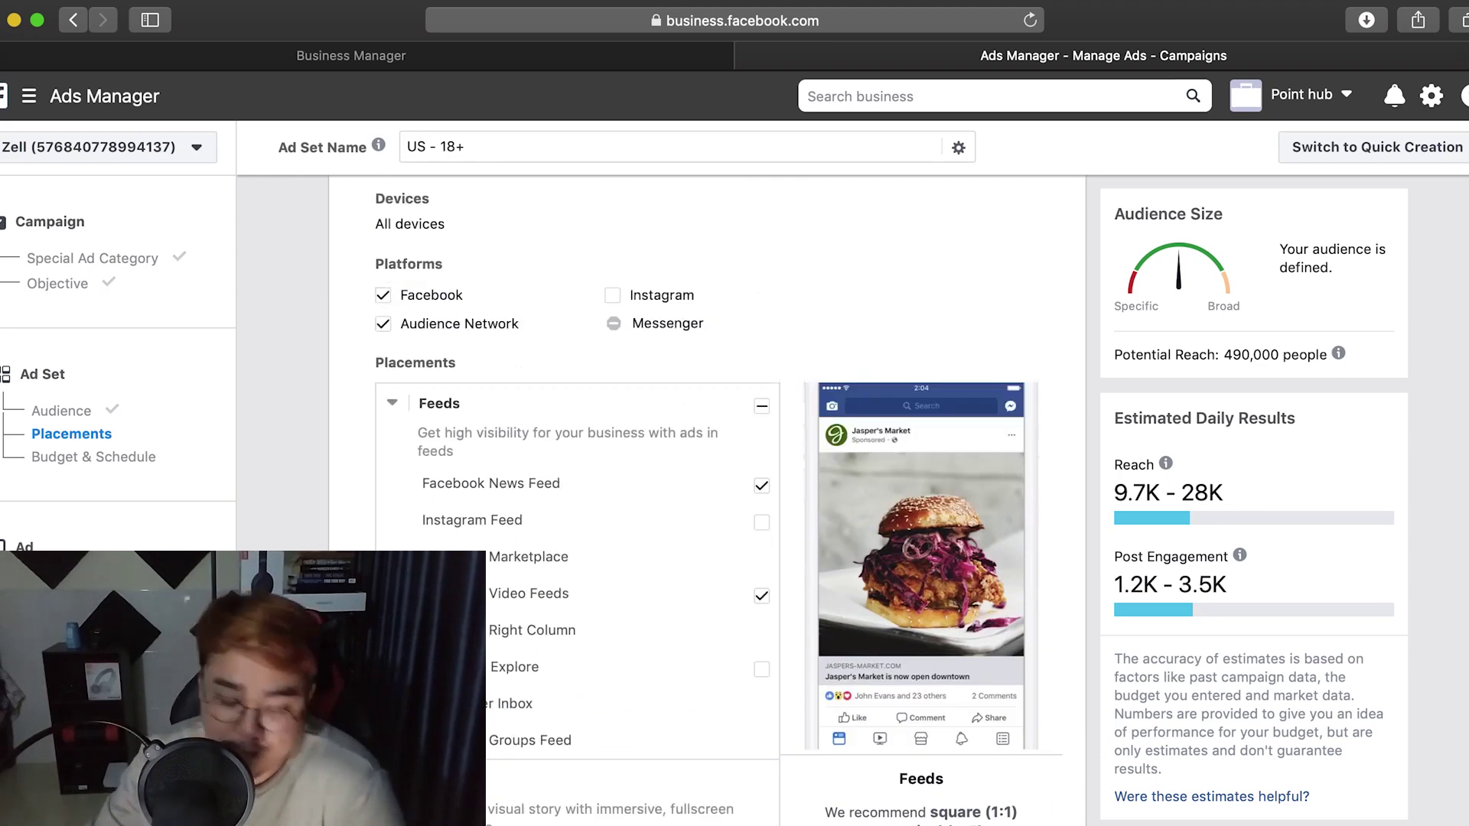
scroll(782, 440, "down", 10)
scroll(781, 440, "up", 1)
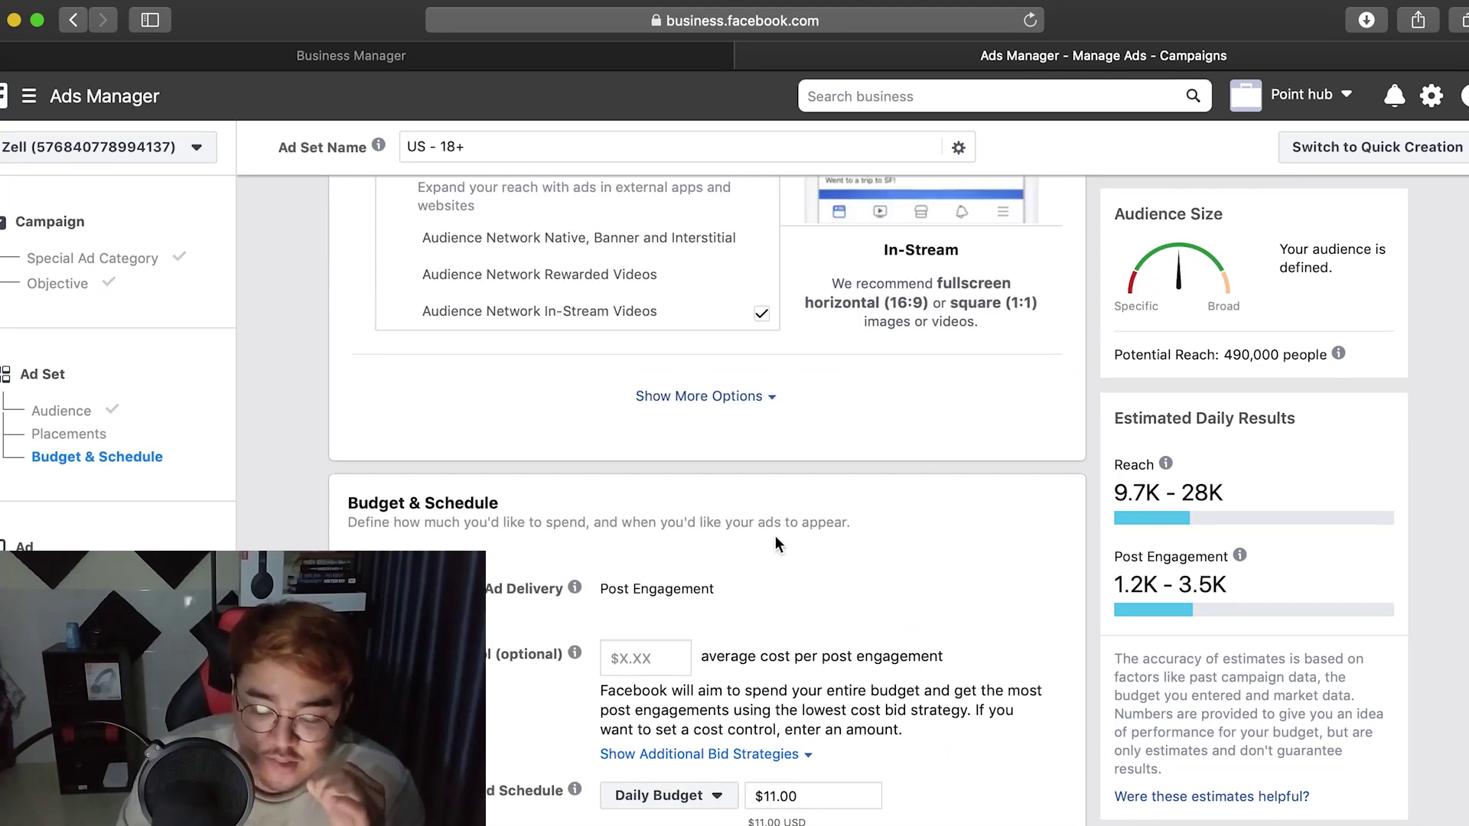
scroll(774, 535, "down", 3)
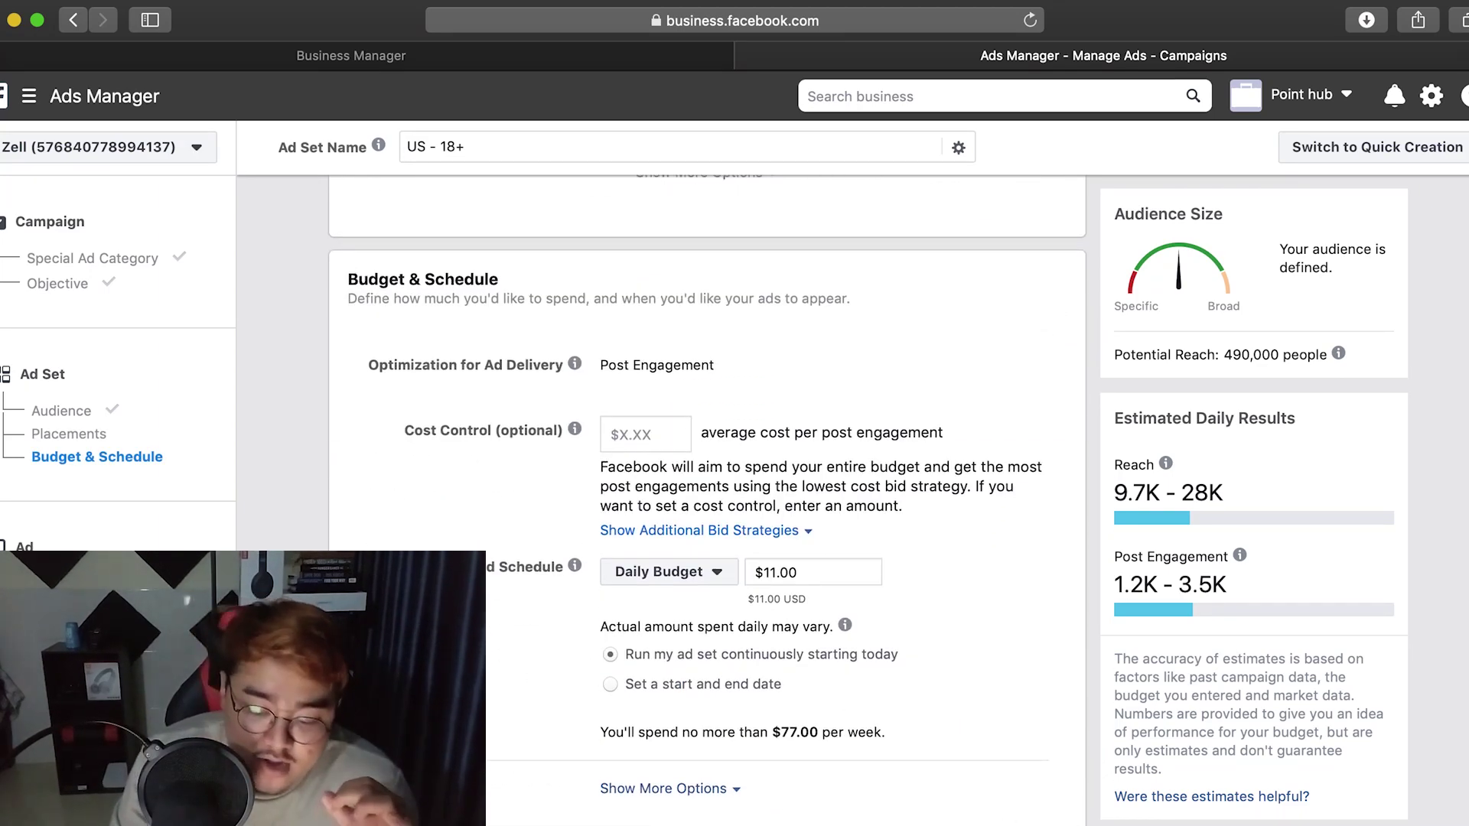
mouse_move(575, 565)
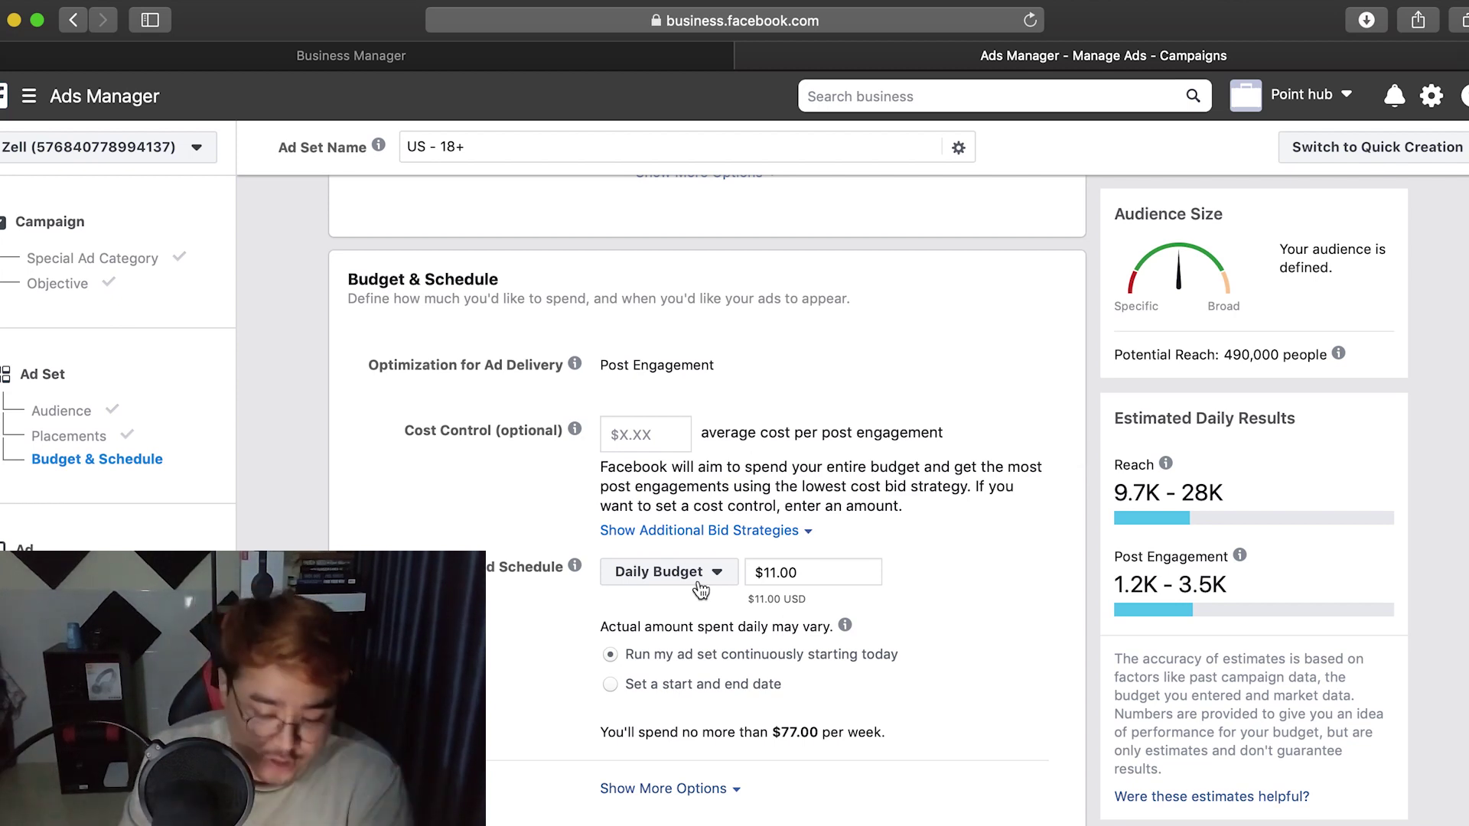
key("BackSpace")
type("1")
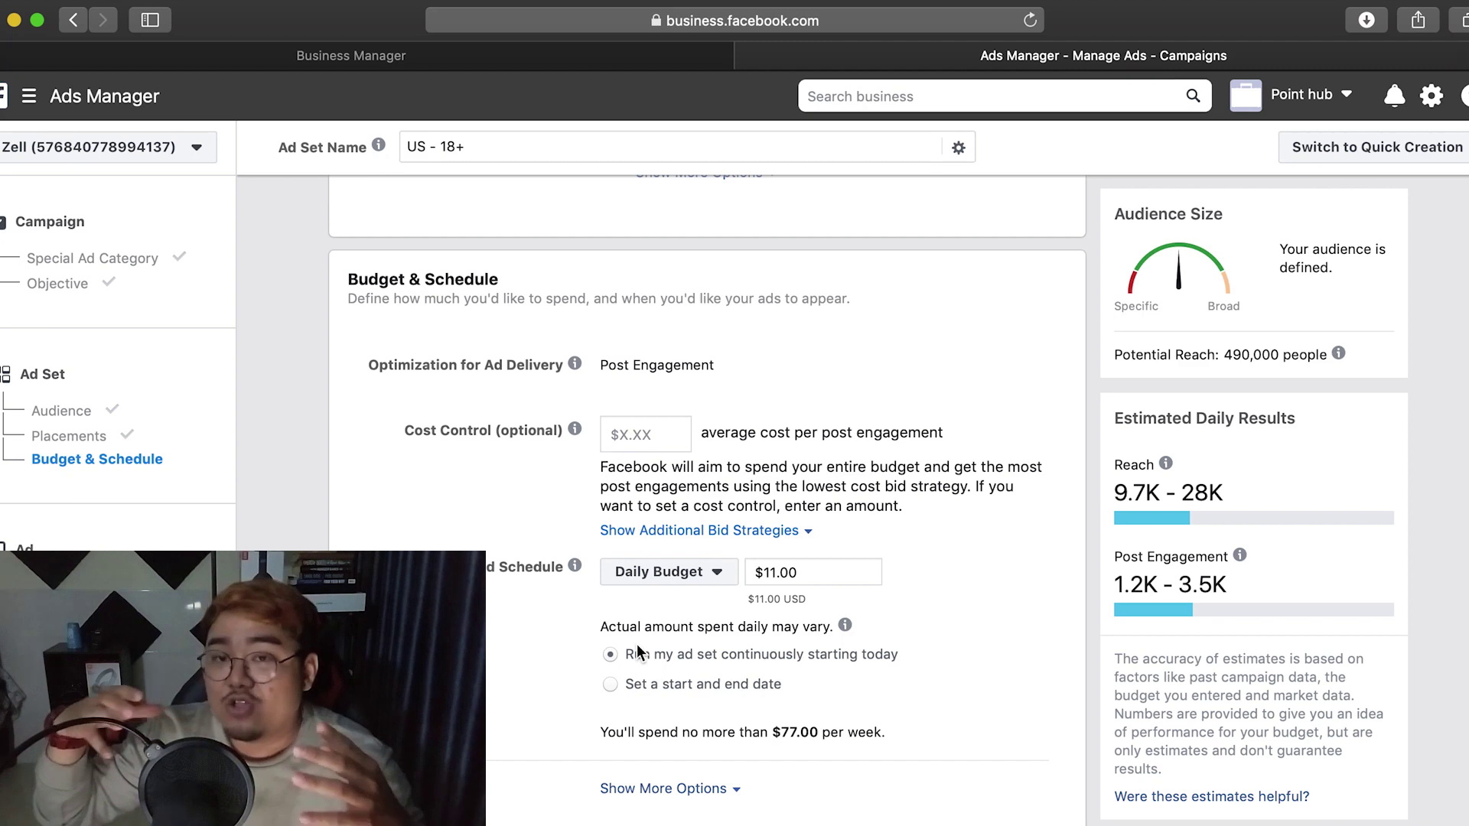
left_click(717, 579)
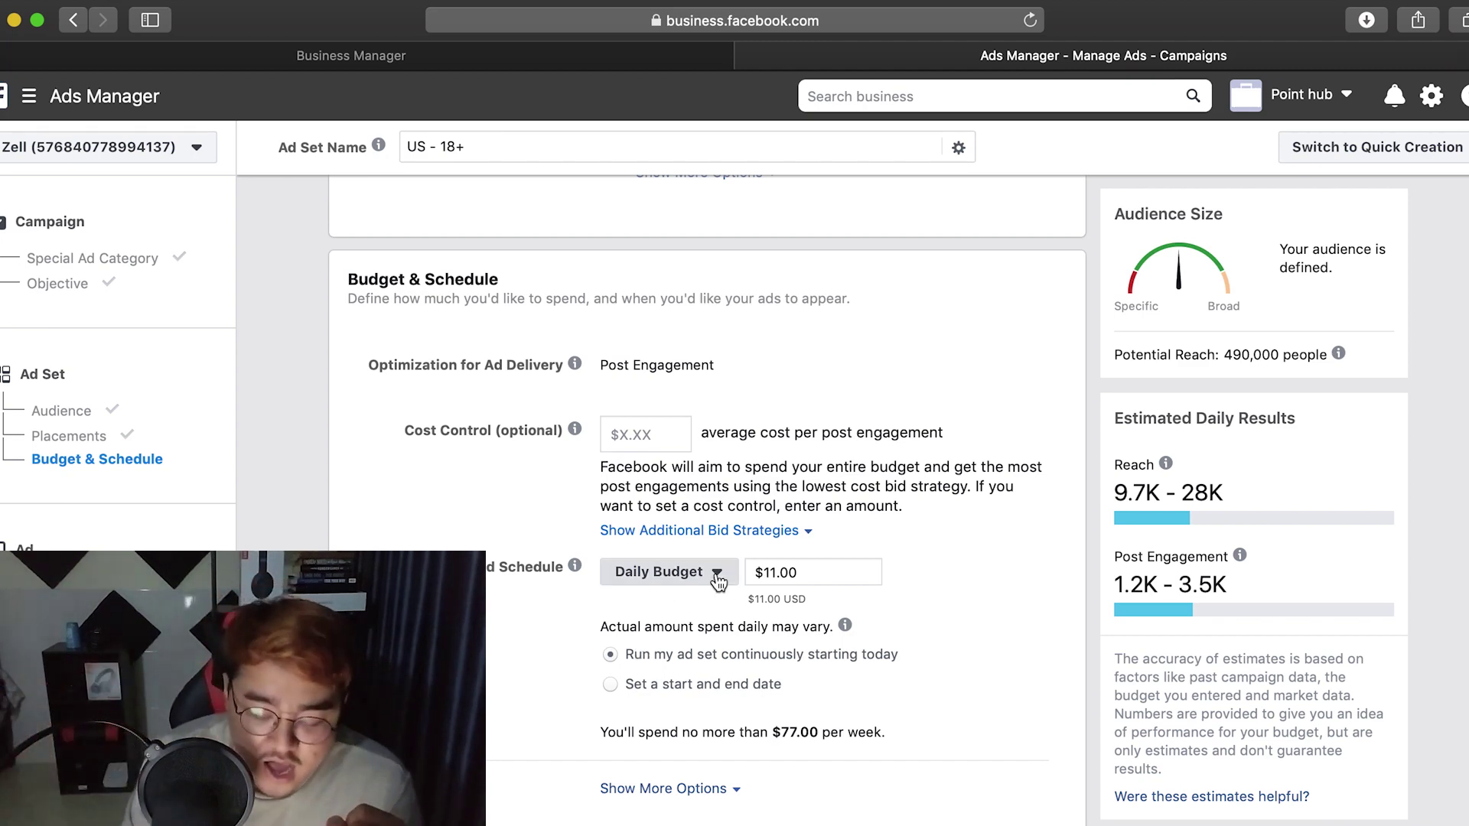
left_click(690, 634)
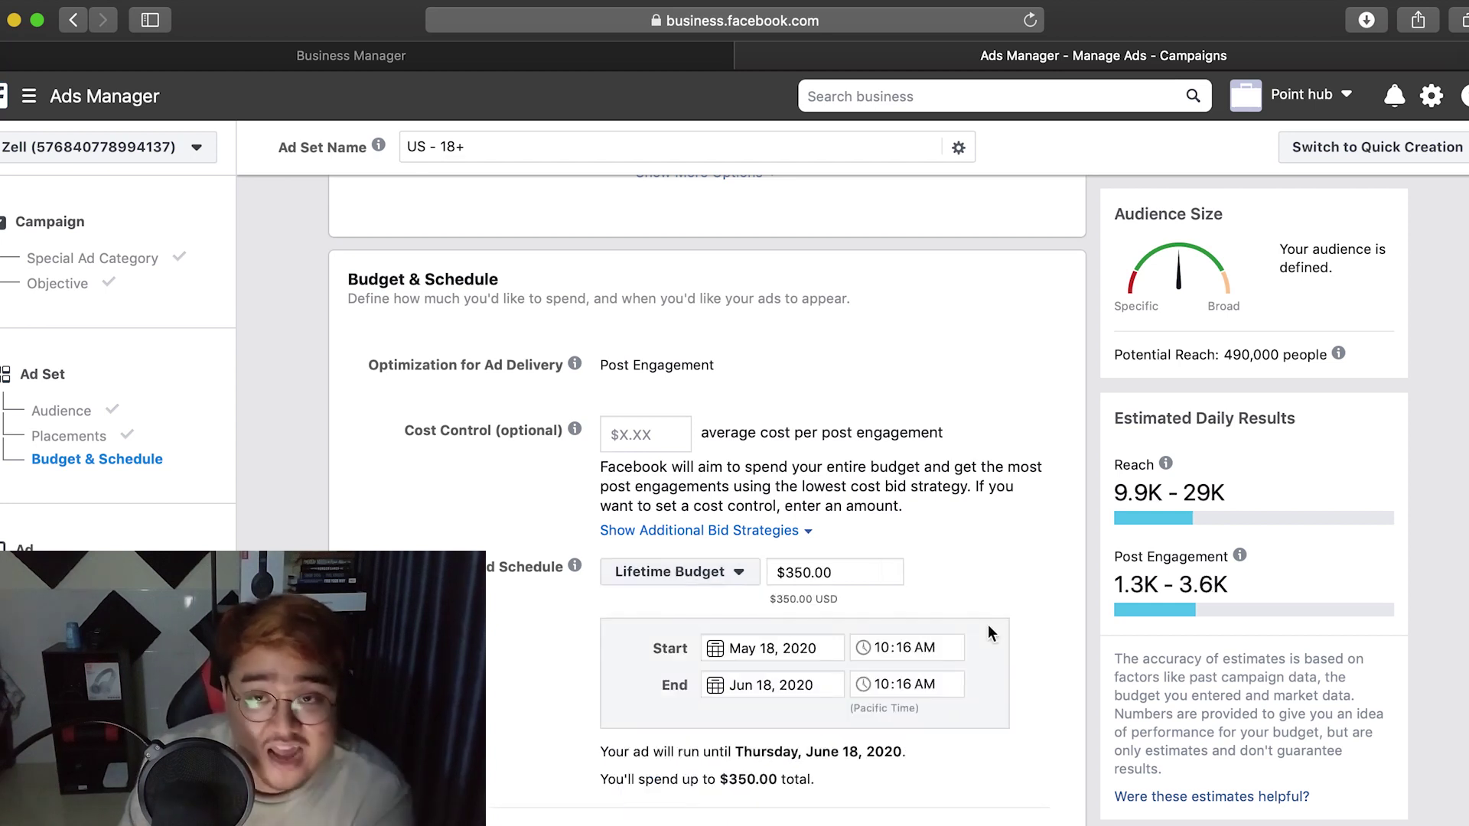
Step: Set the ad set's lifetime budget to $2.00
left_click(812, 572)
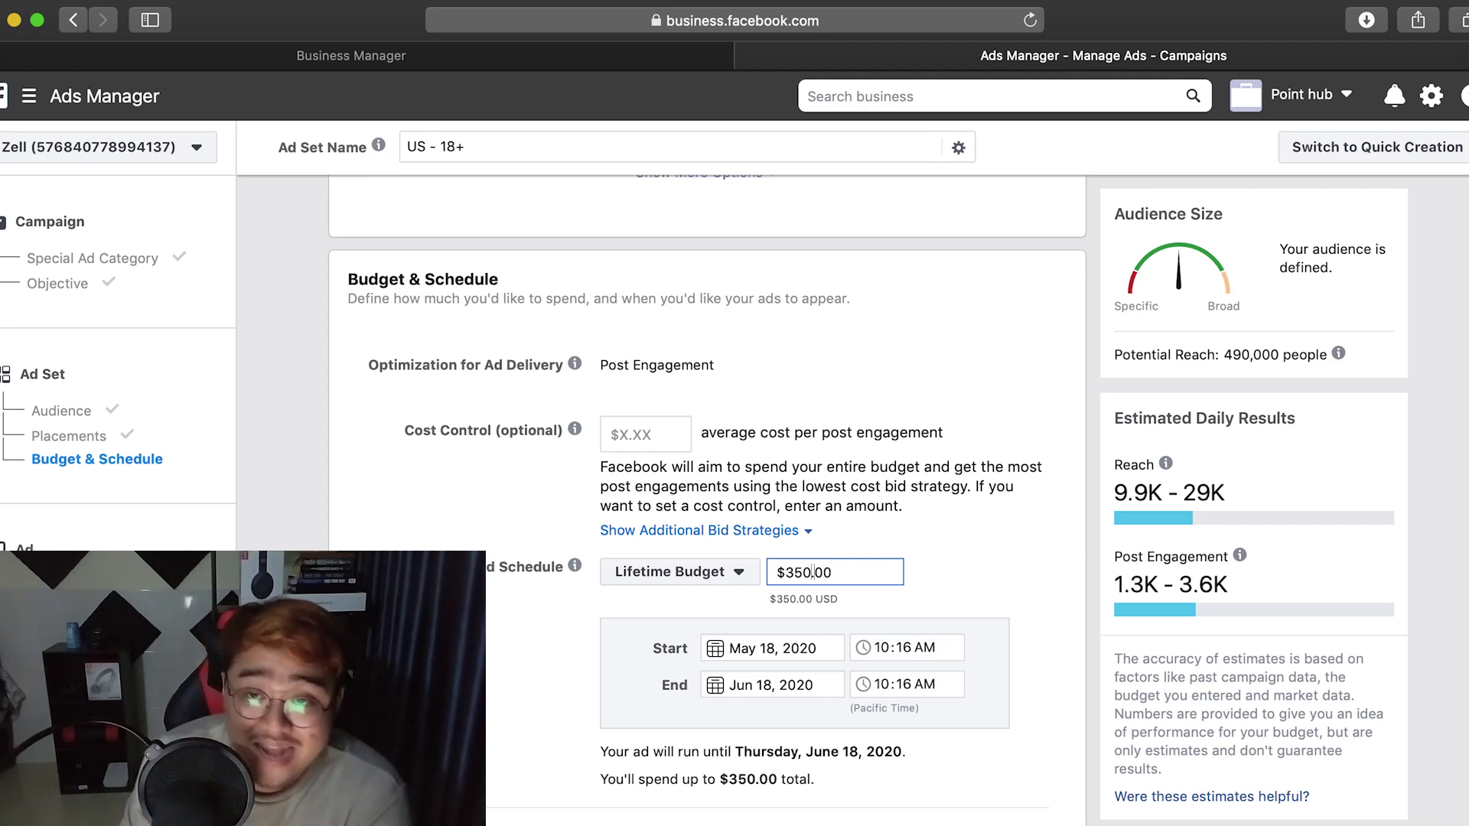
key("shift+Left")
key("shift+Left")
key("shift+Left")
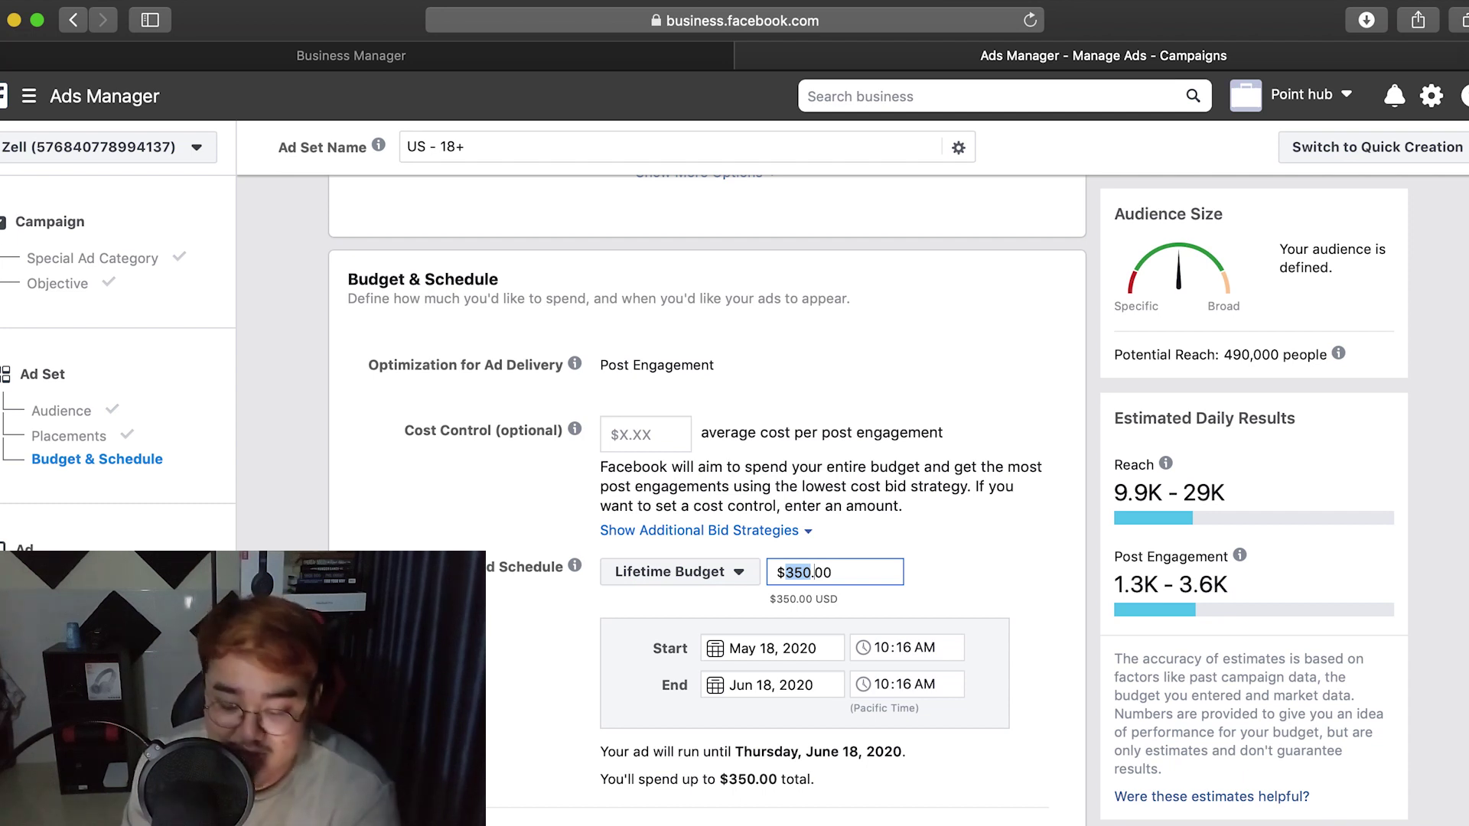
type("2")
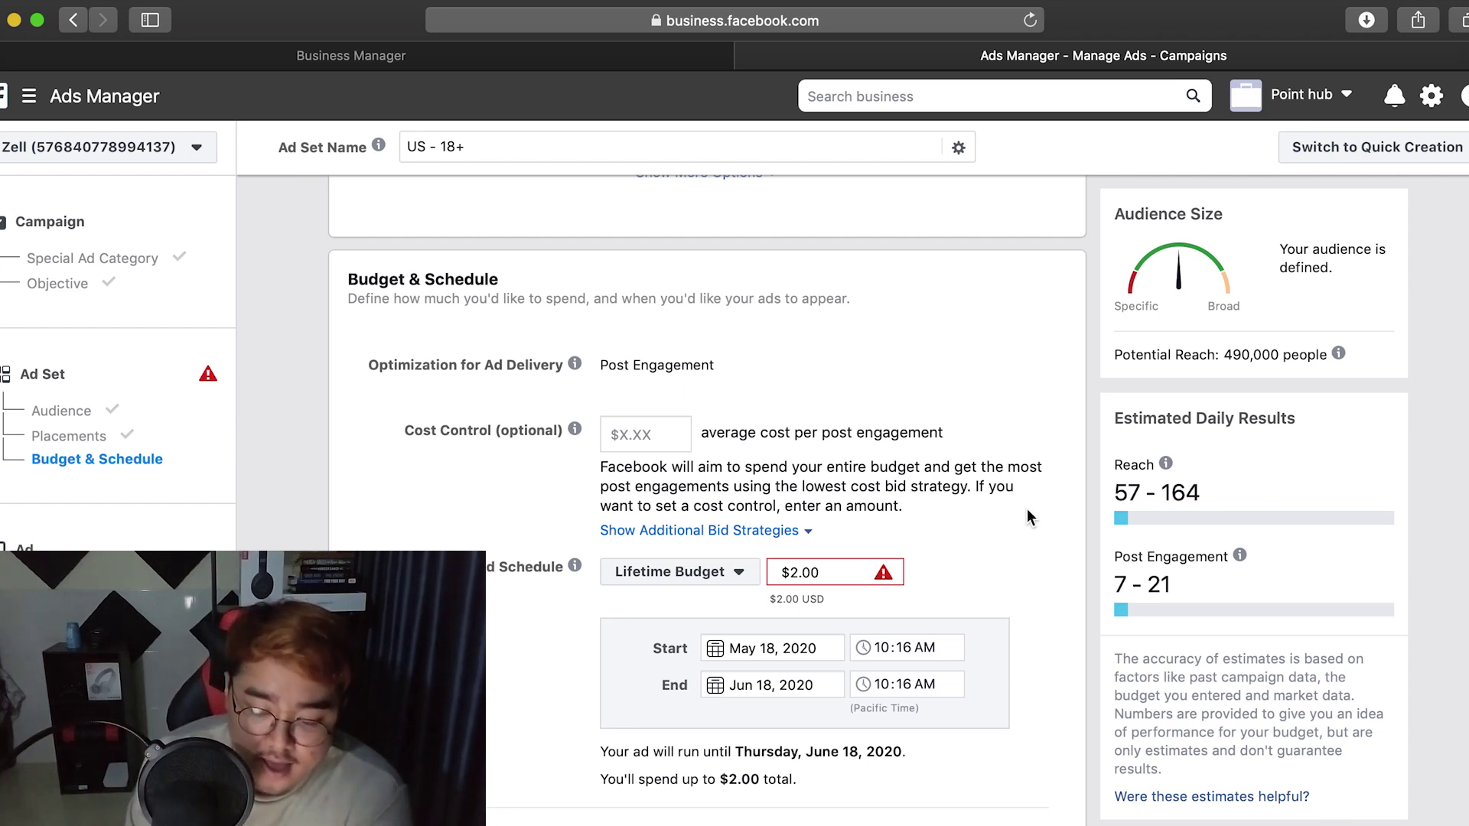
Step: Set the ad set's schedule to end on May 19, 2020
left_click(719, 689)
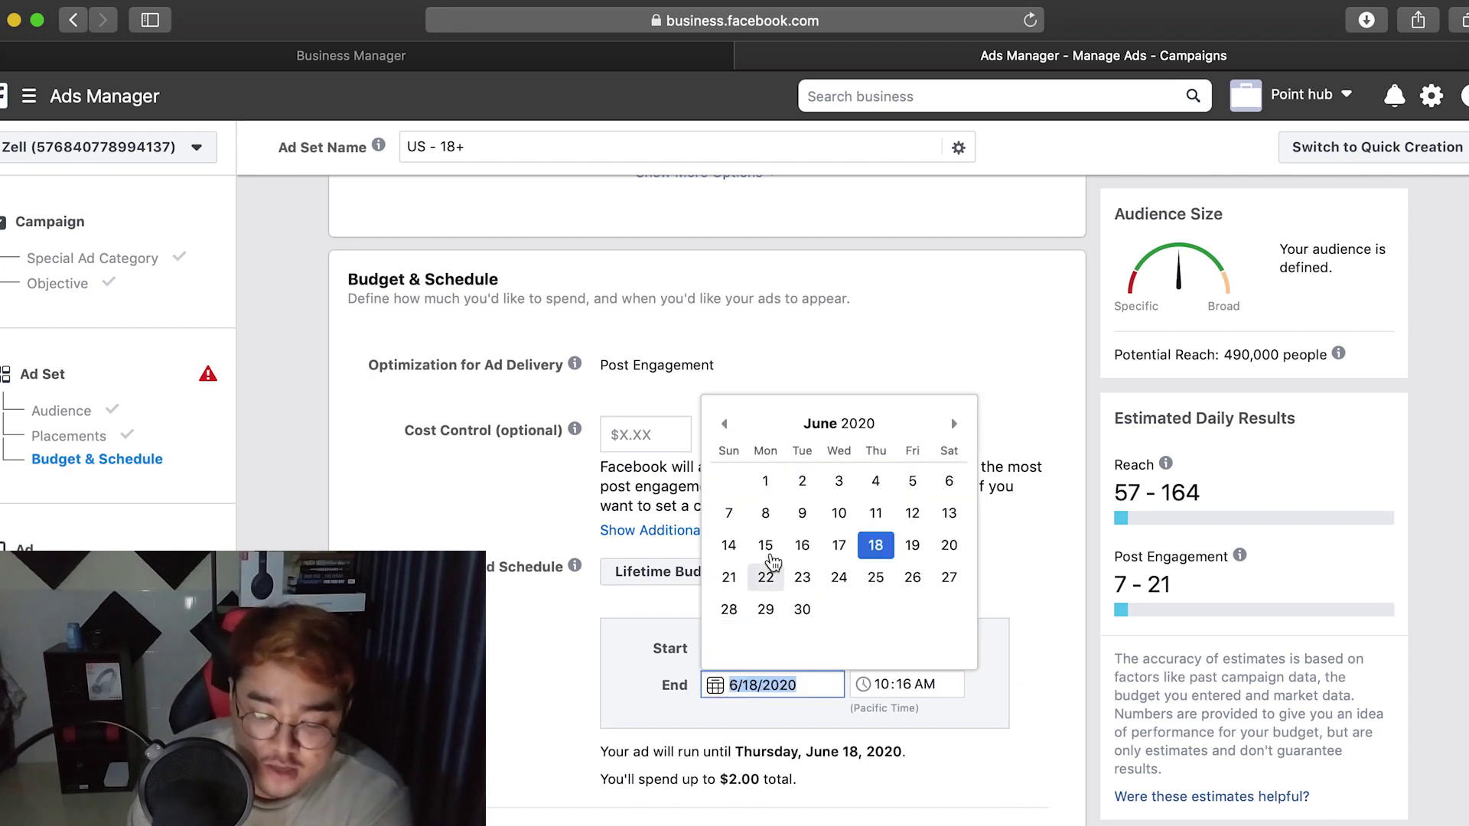
left_click(725, 426)
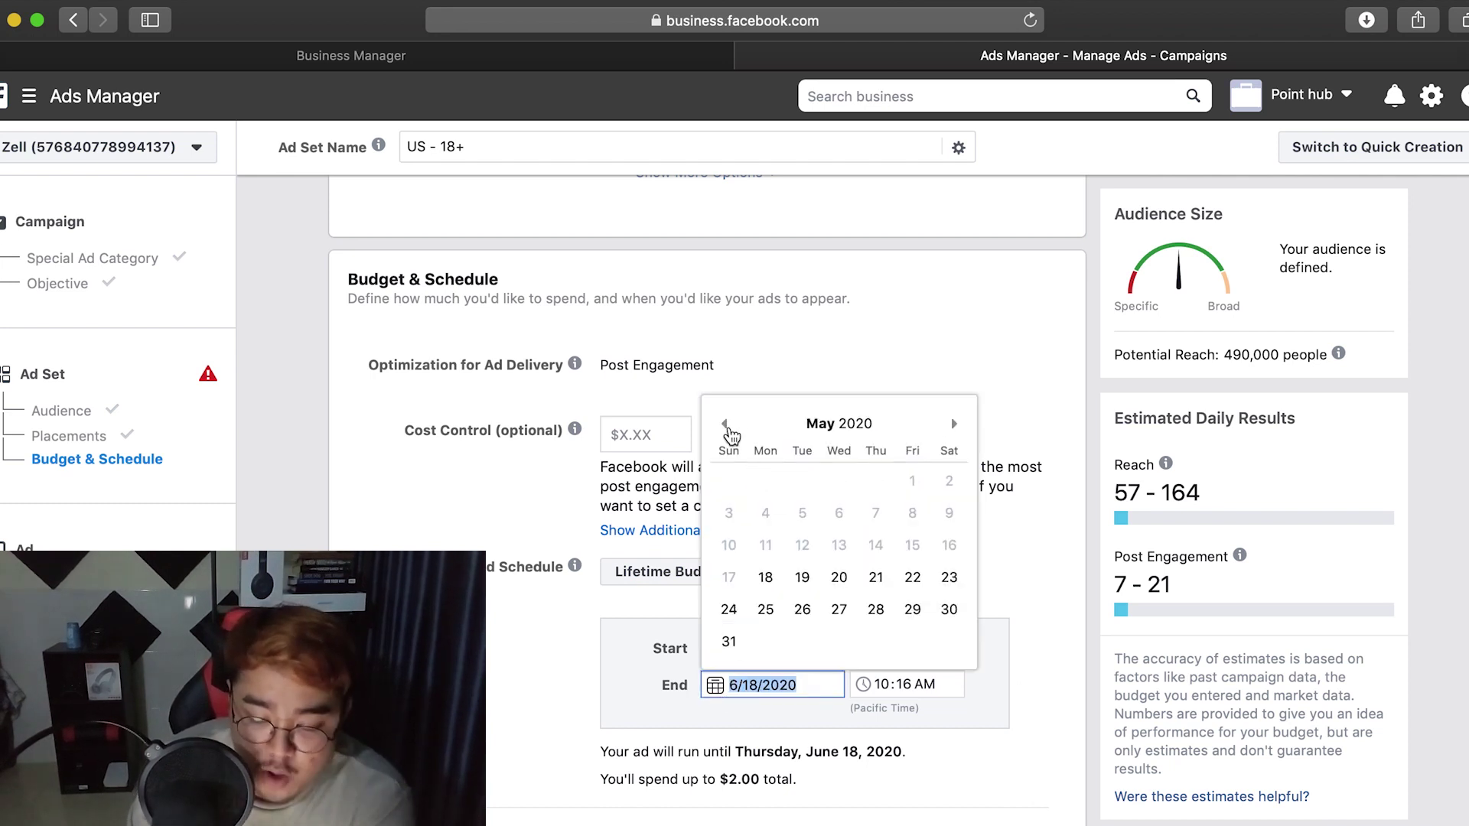
left_click(800, 580)
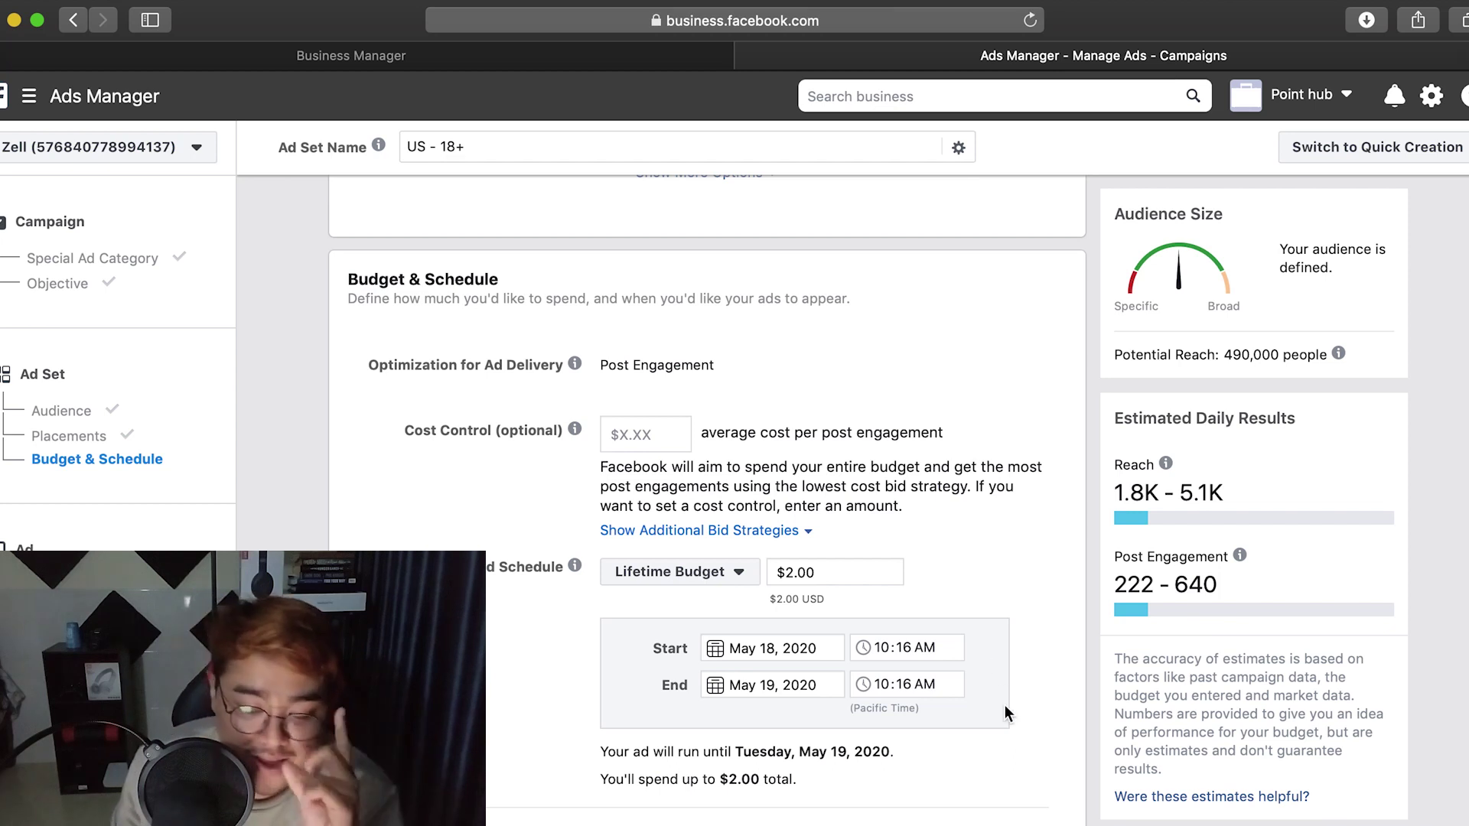
Step: Review the ad set's audience, placements and budget settings, and continue to the ad settings
scroll(1066, 612, "down", 2)
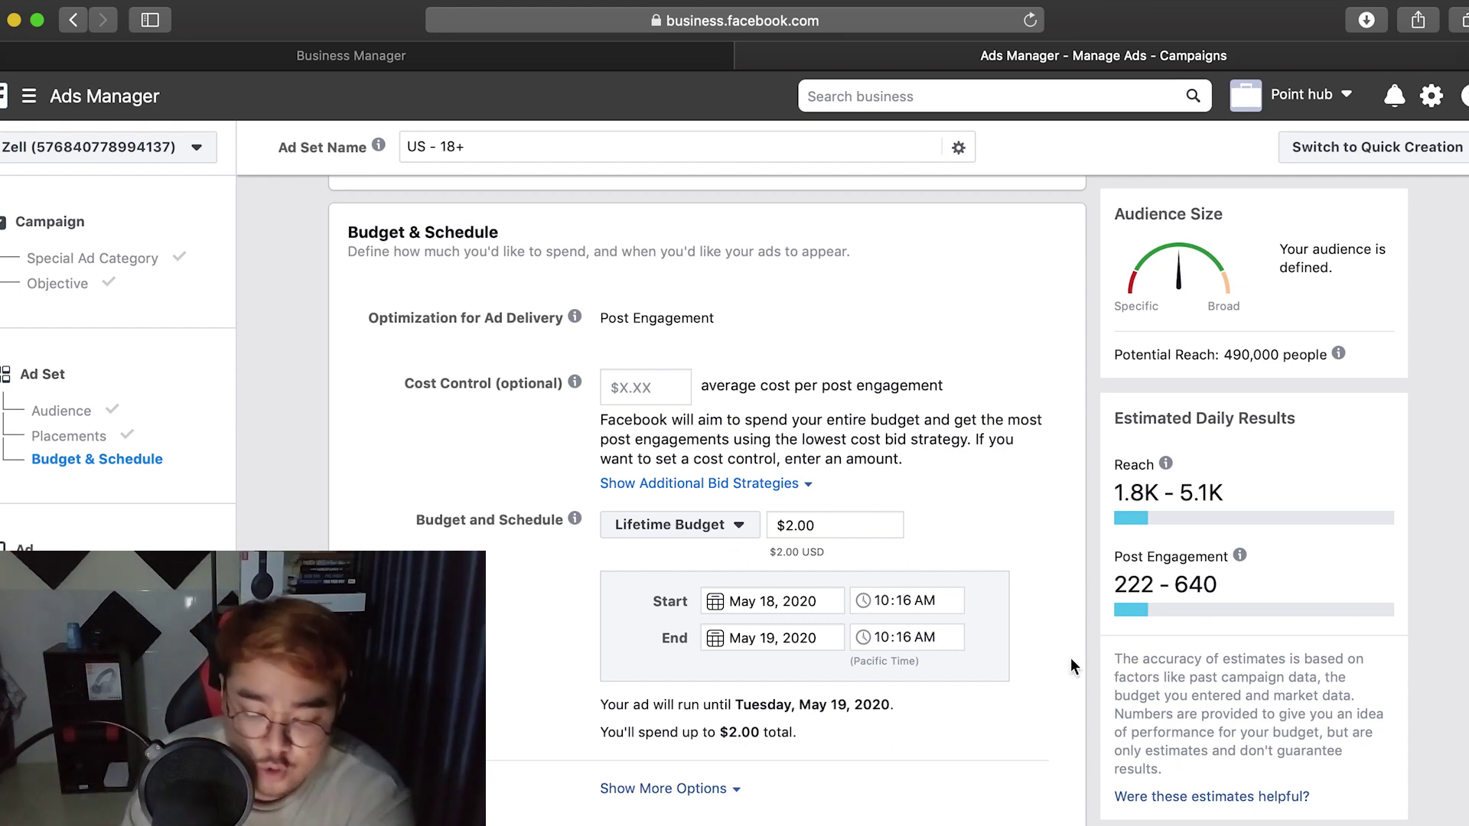
scroll(1070, 680, "up", 10)
scroll(797, 472, "up", 5)
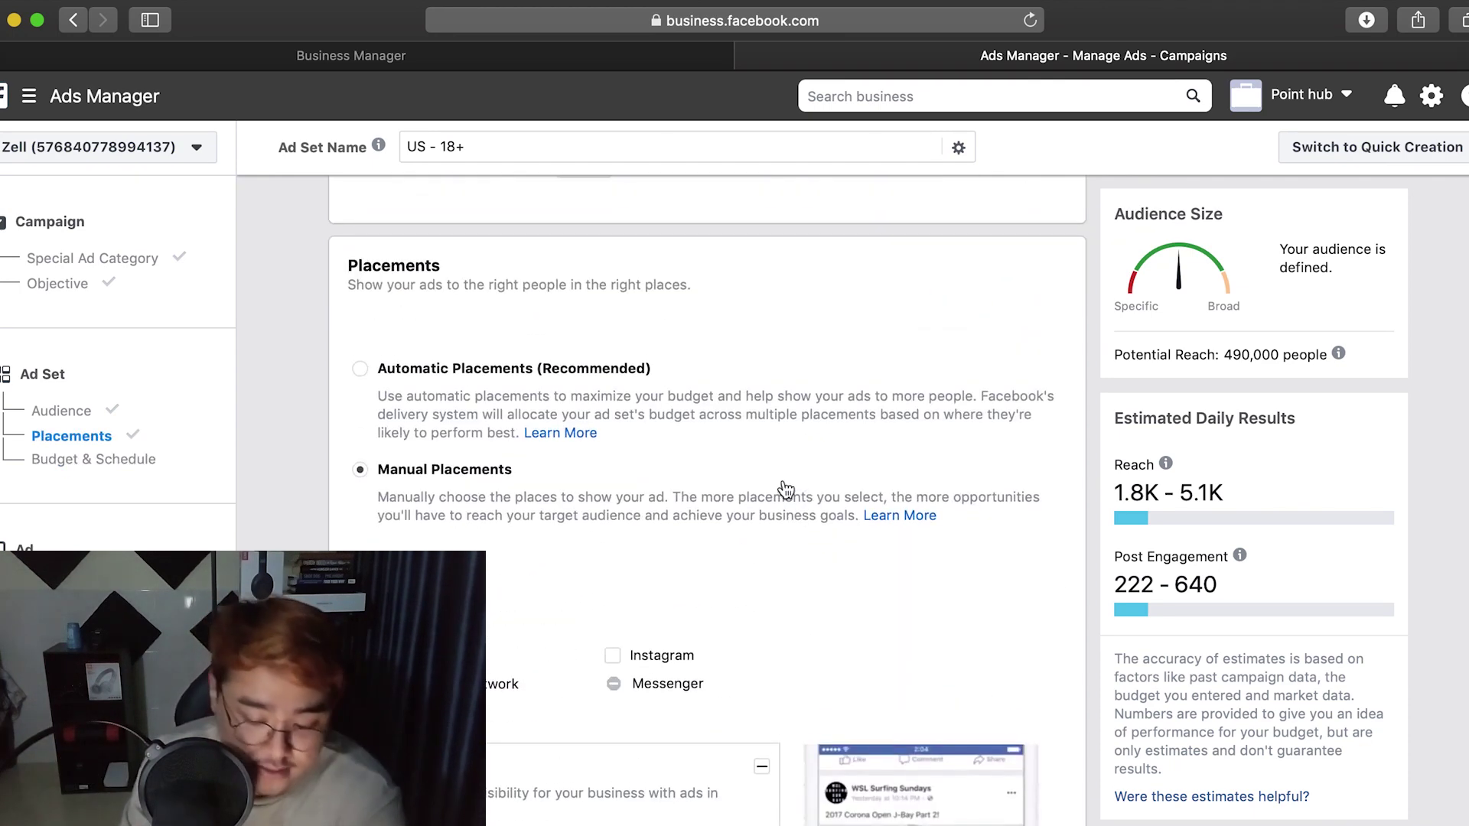
scroll(847, 570, "up", 5)
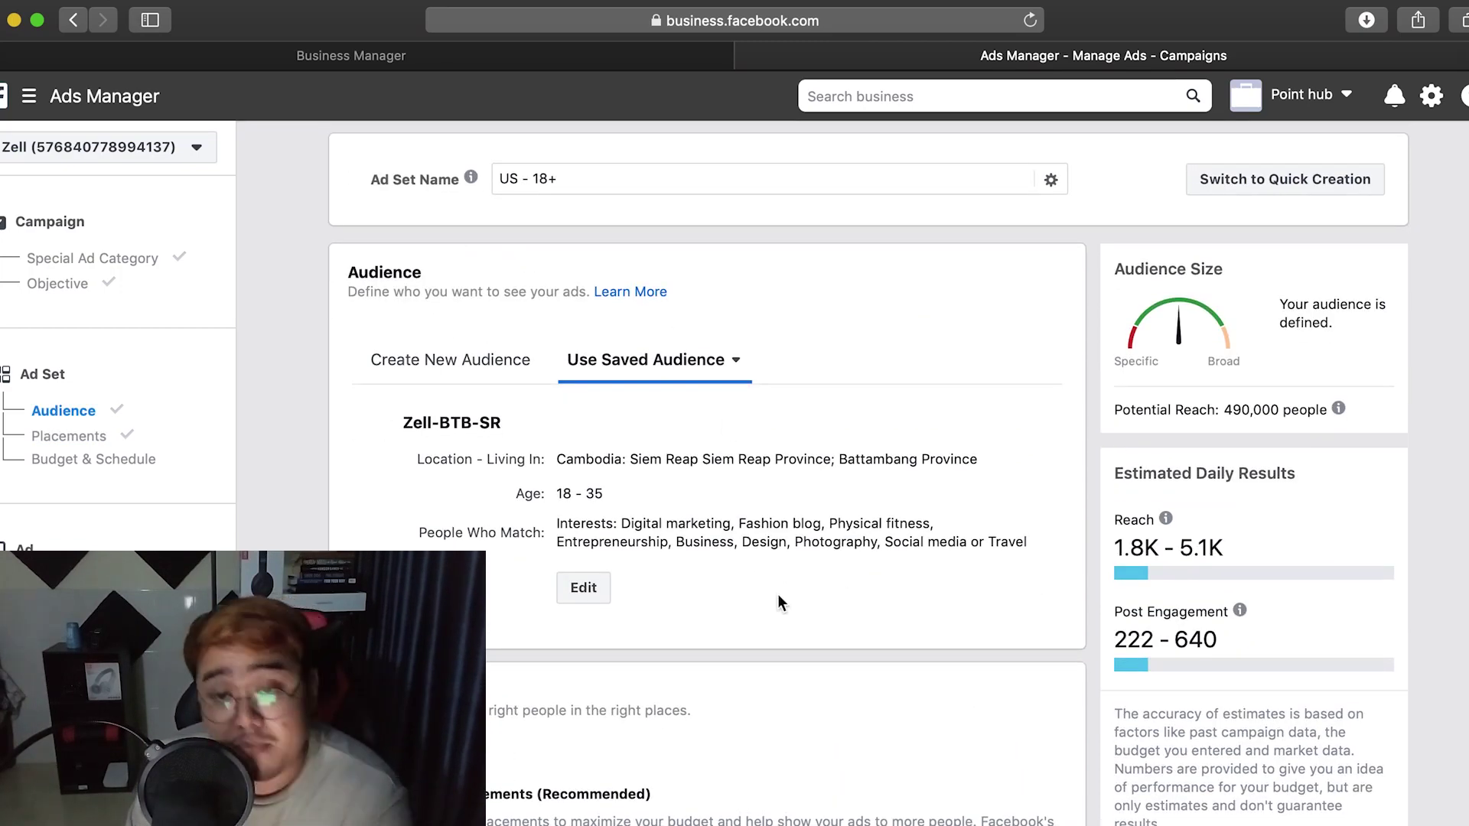
scroll(889, 595, "down", 15)
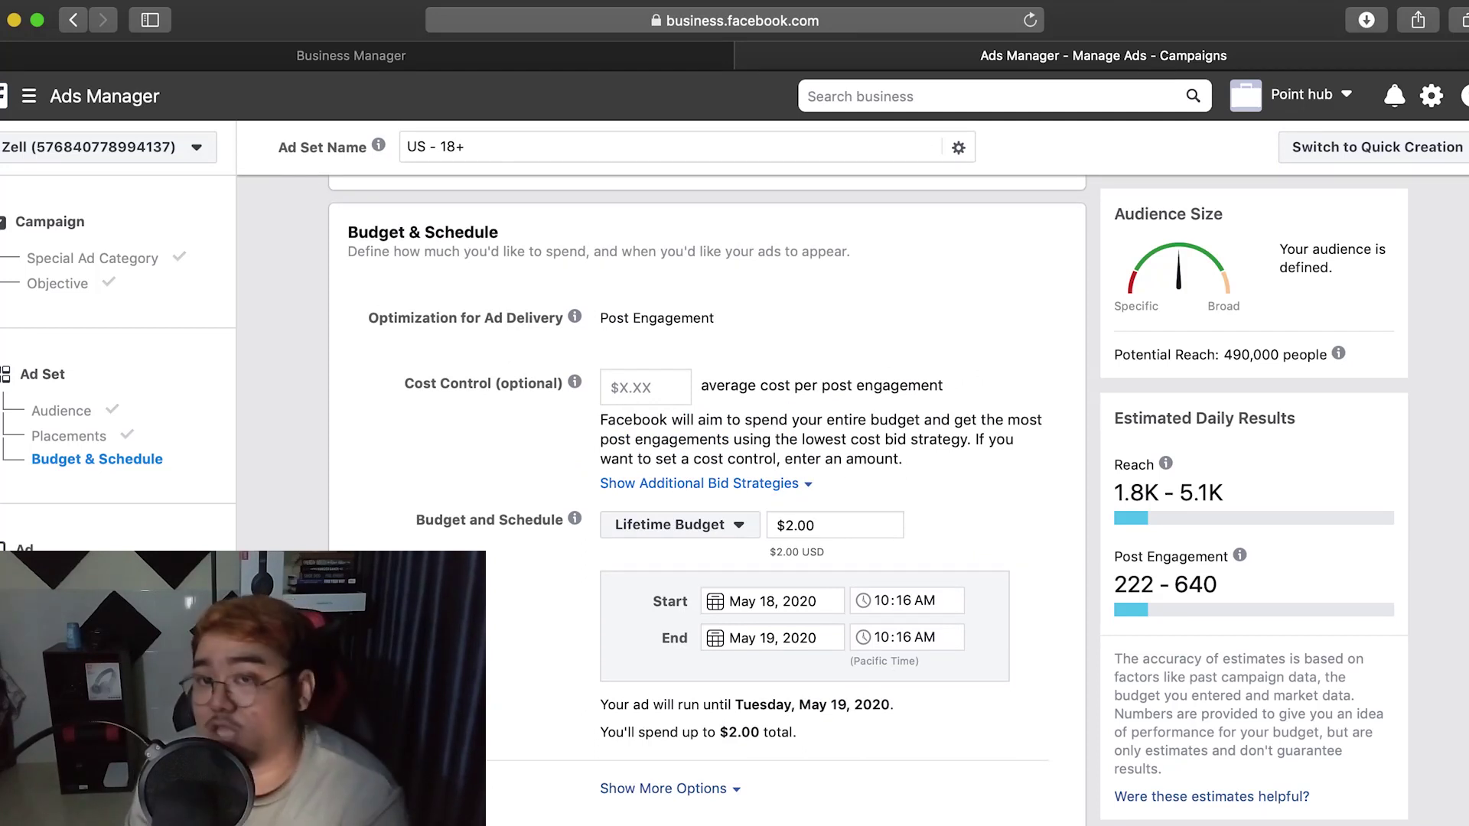
left_click(1068, 667)
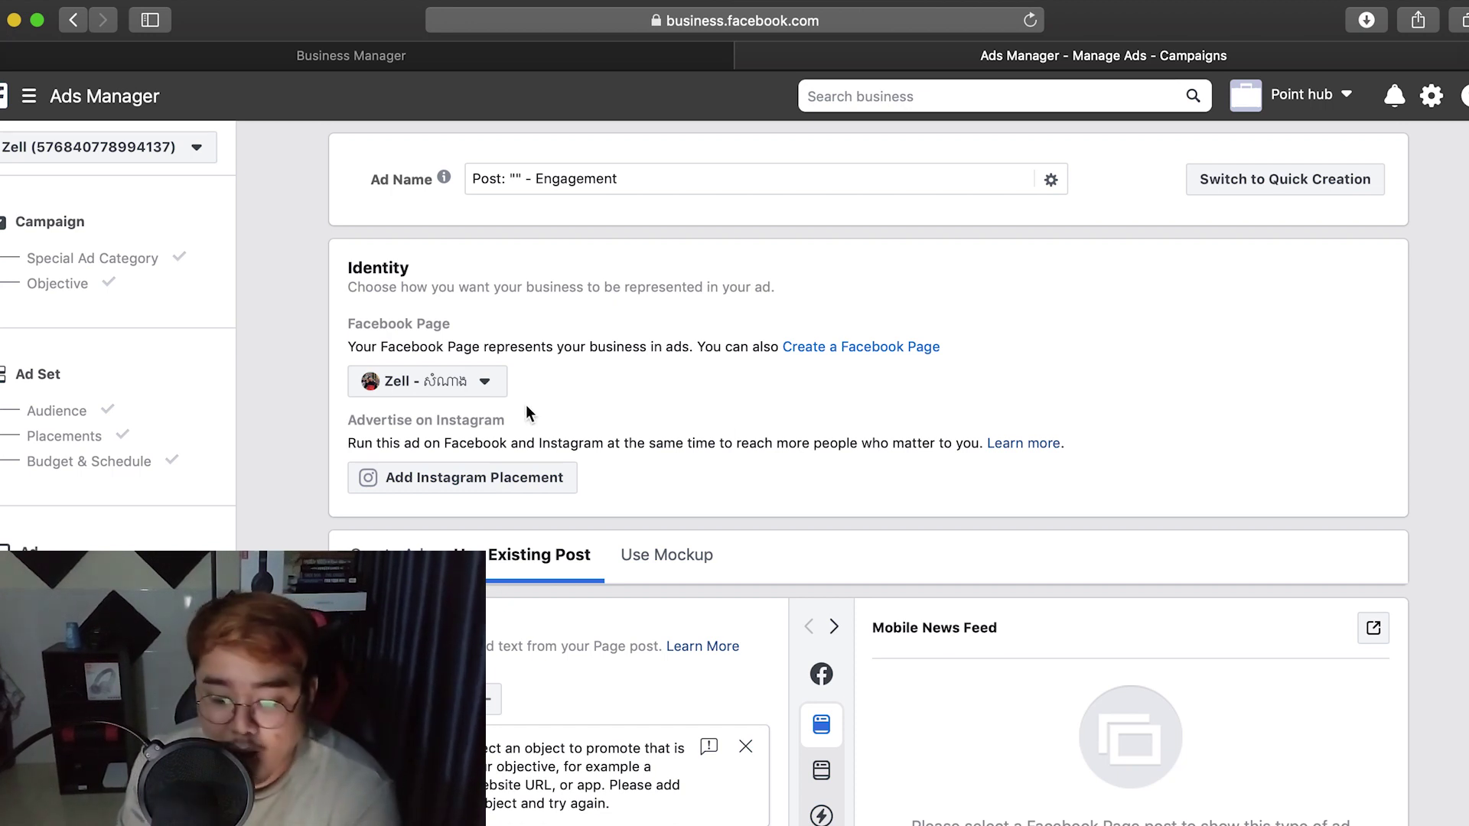
Step: Search for the Zell page and select it as the Facebook Page representing the ad
left_click(489, 383)
type("Zell")
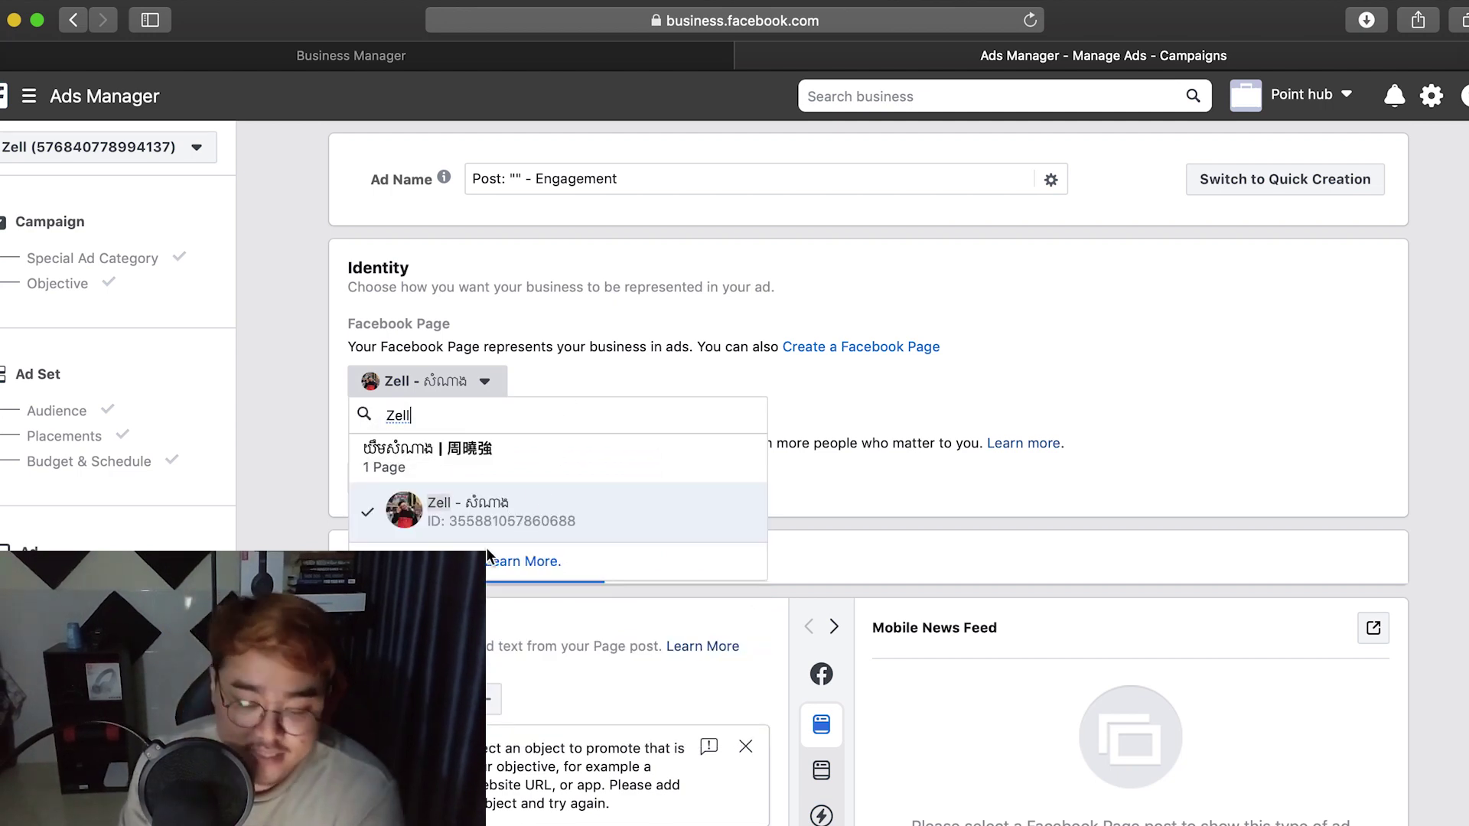
left_click(507, 518)
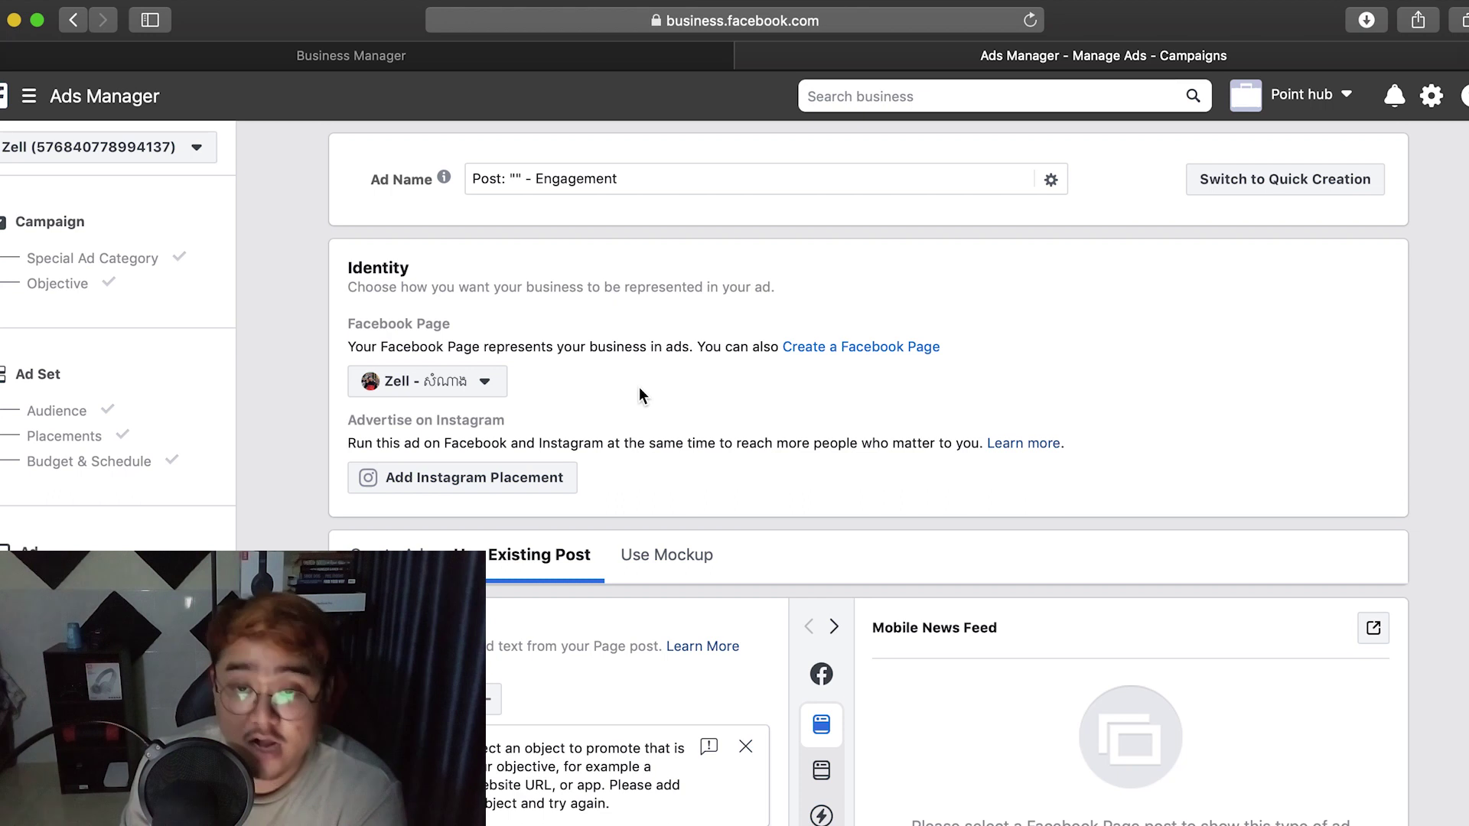
Step: Look at the Create Ad and Use Mockup options, and return to Use Existing Post
scroll(502, 474, "down", 3)
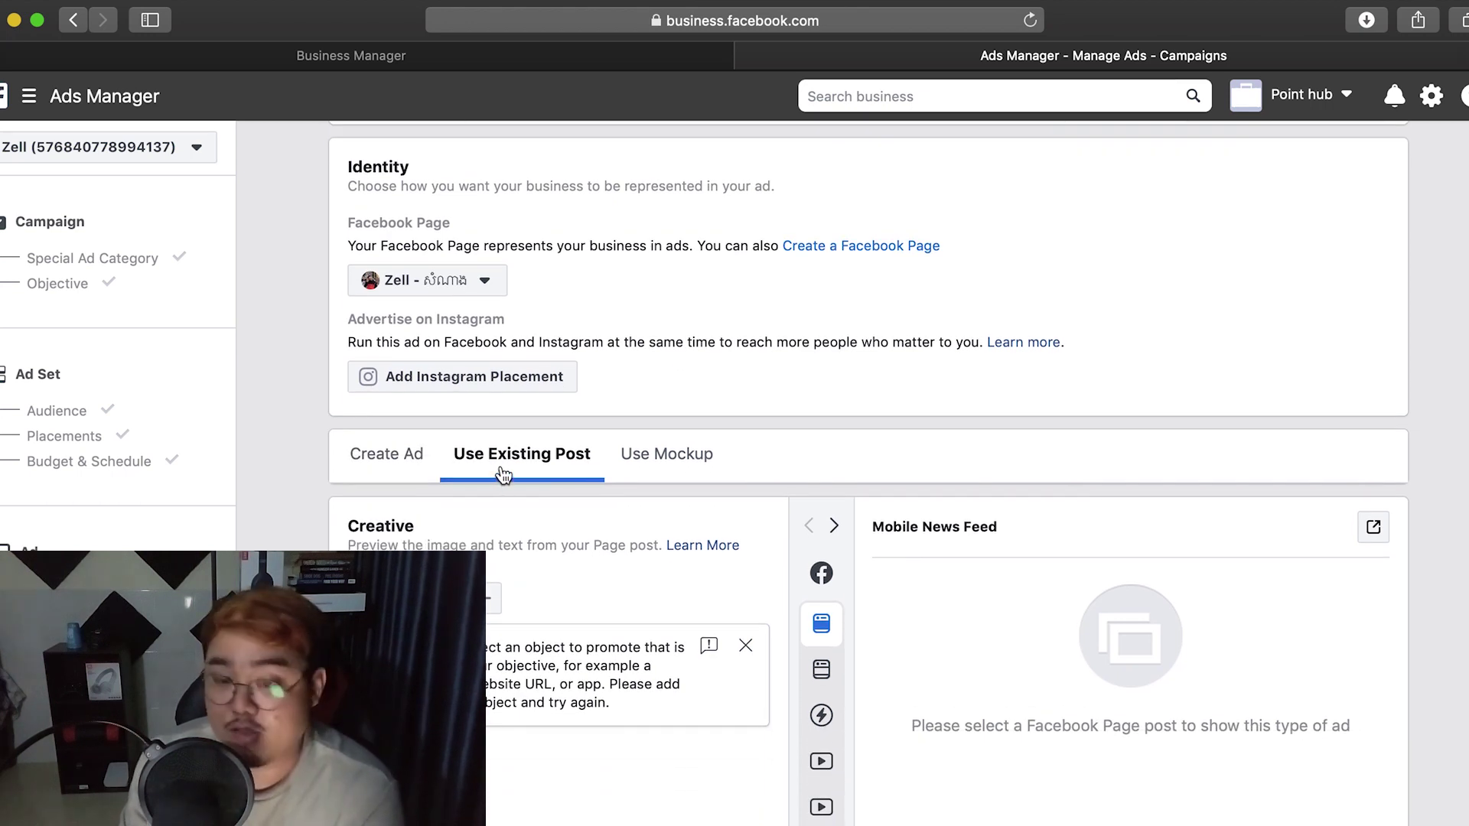
left_click(404, 474)
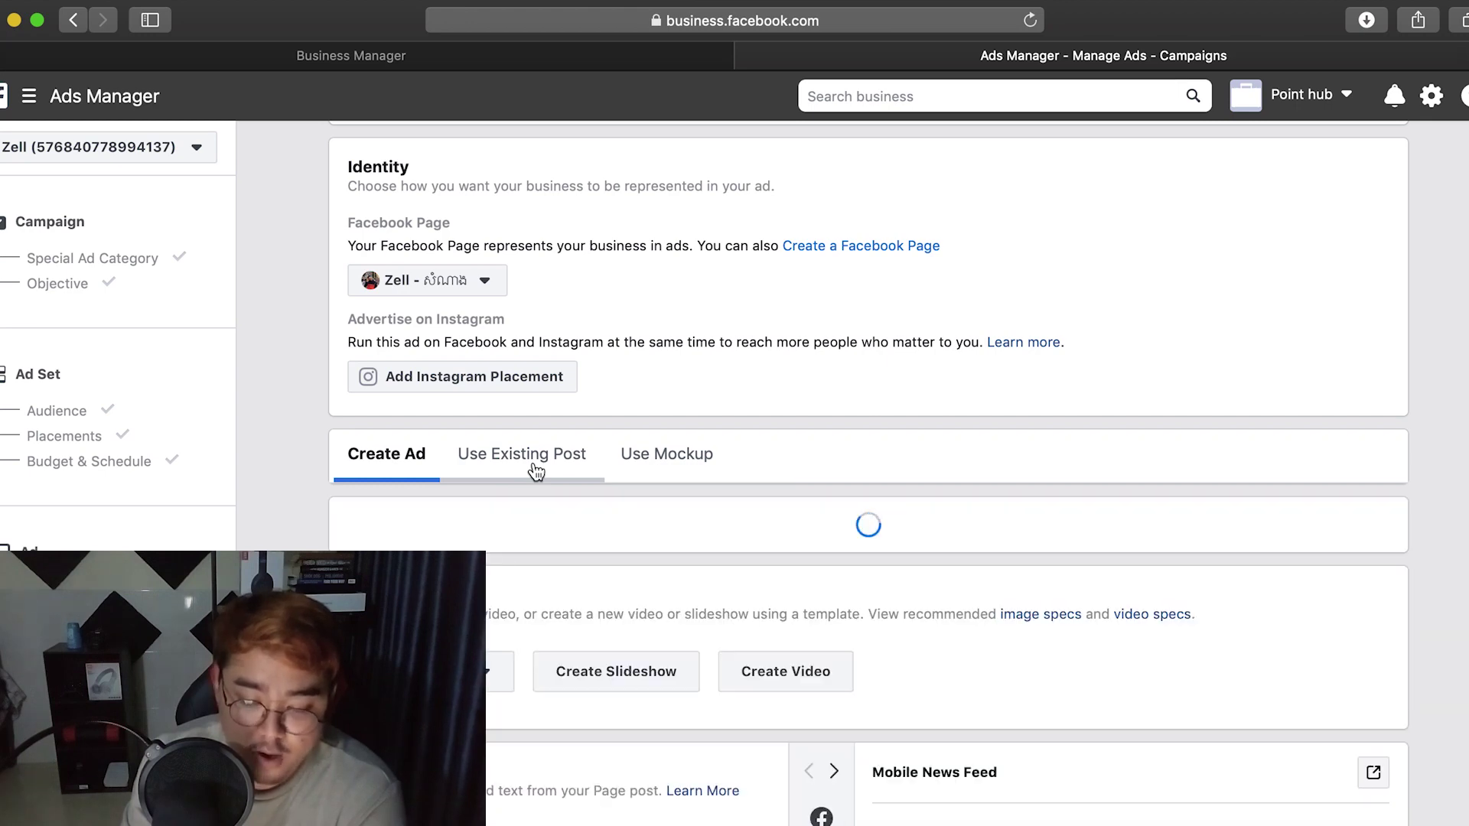
left_click(544, 455)
left_click(675, 453)
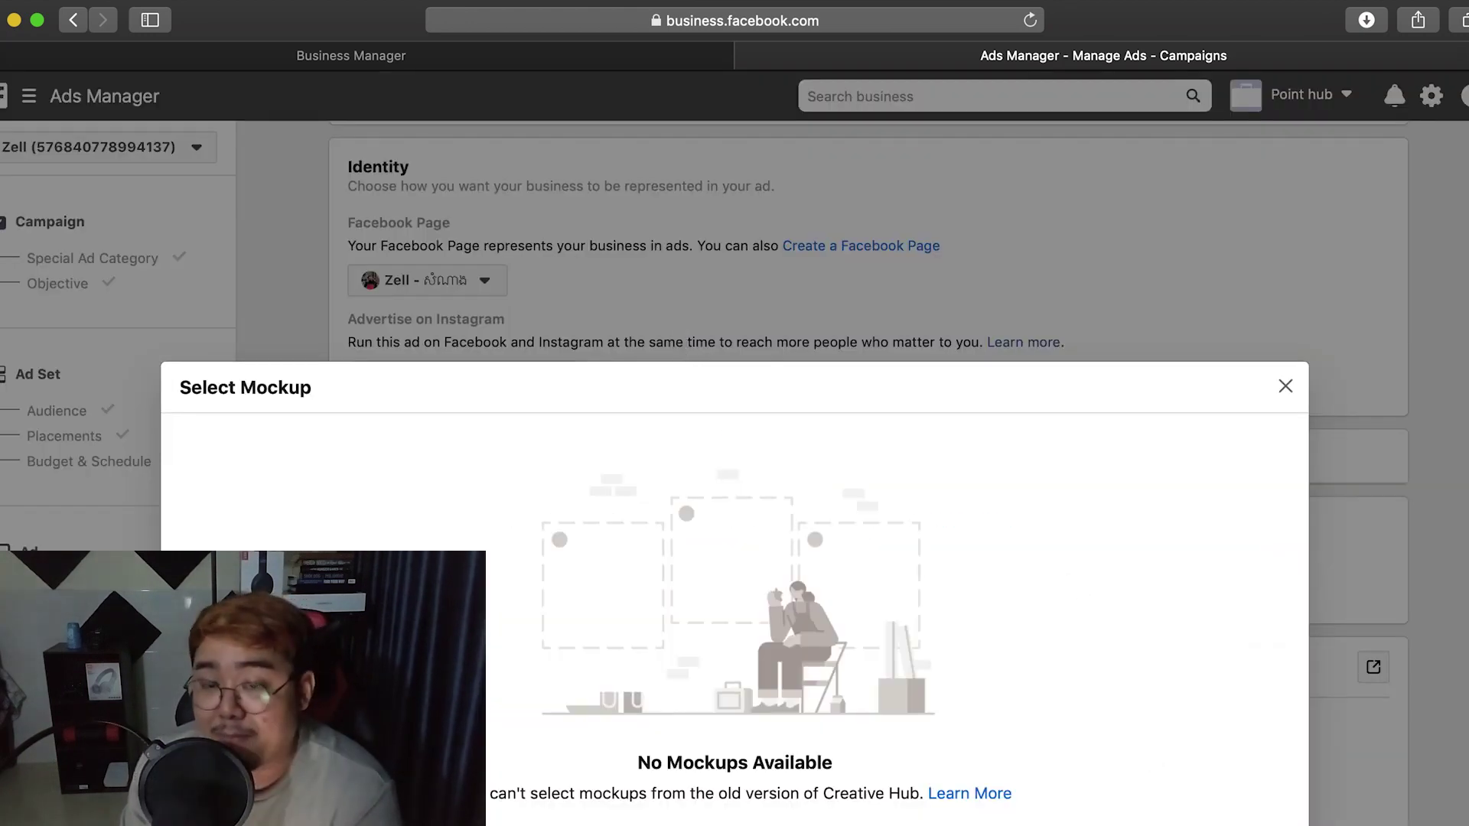
key("Escape")
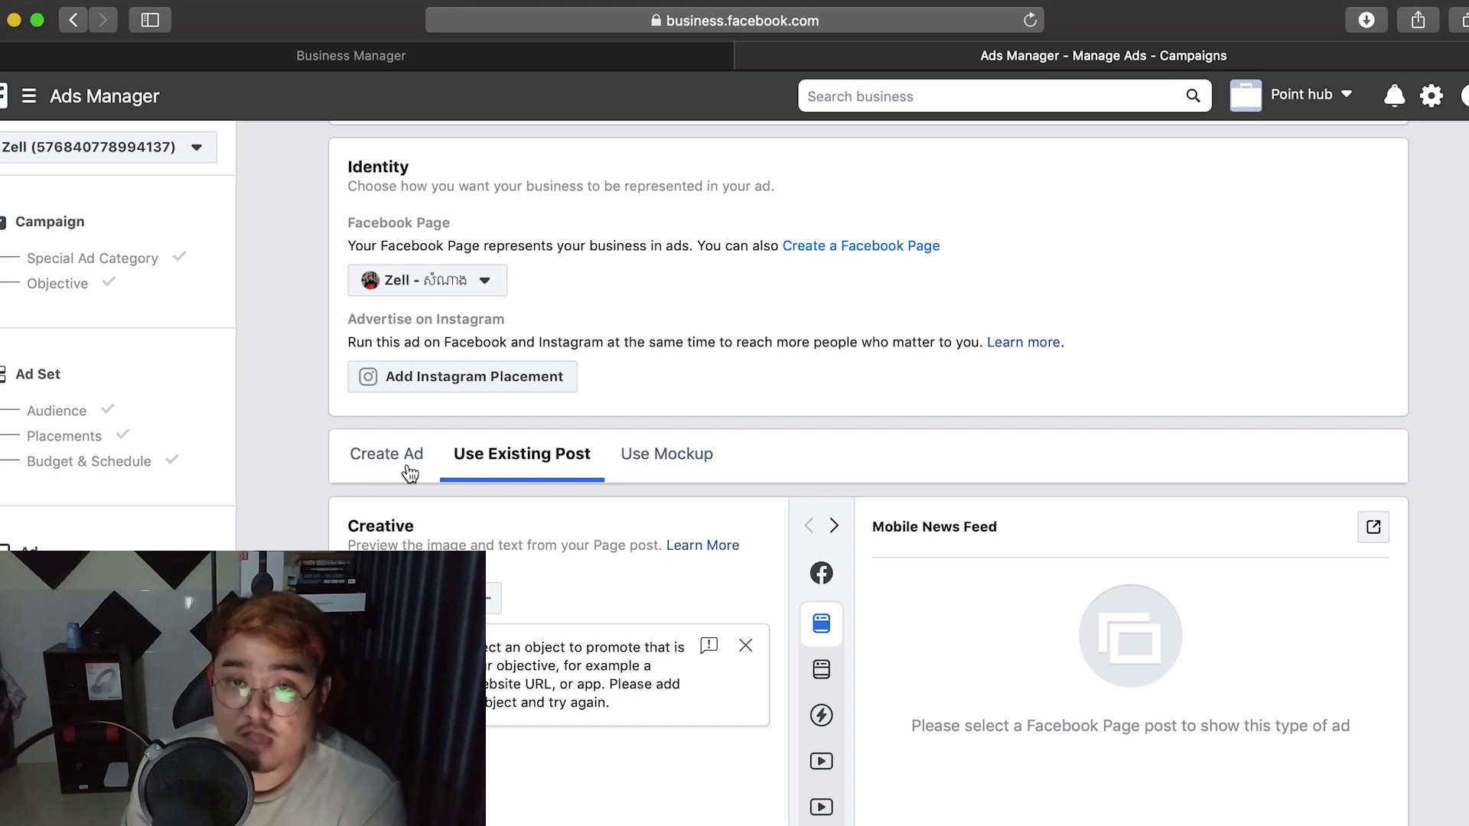
Step: Choose the existing Facebook Page post about Smart Sessions from Jan 19, 2019 as the ad's creative
left_click(740, 564)
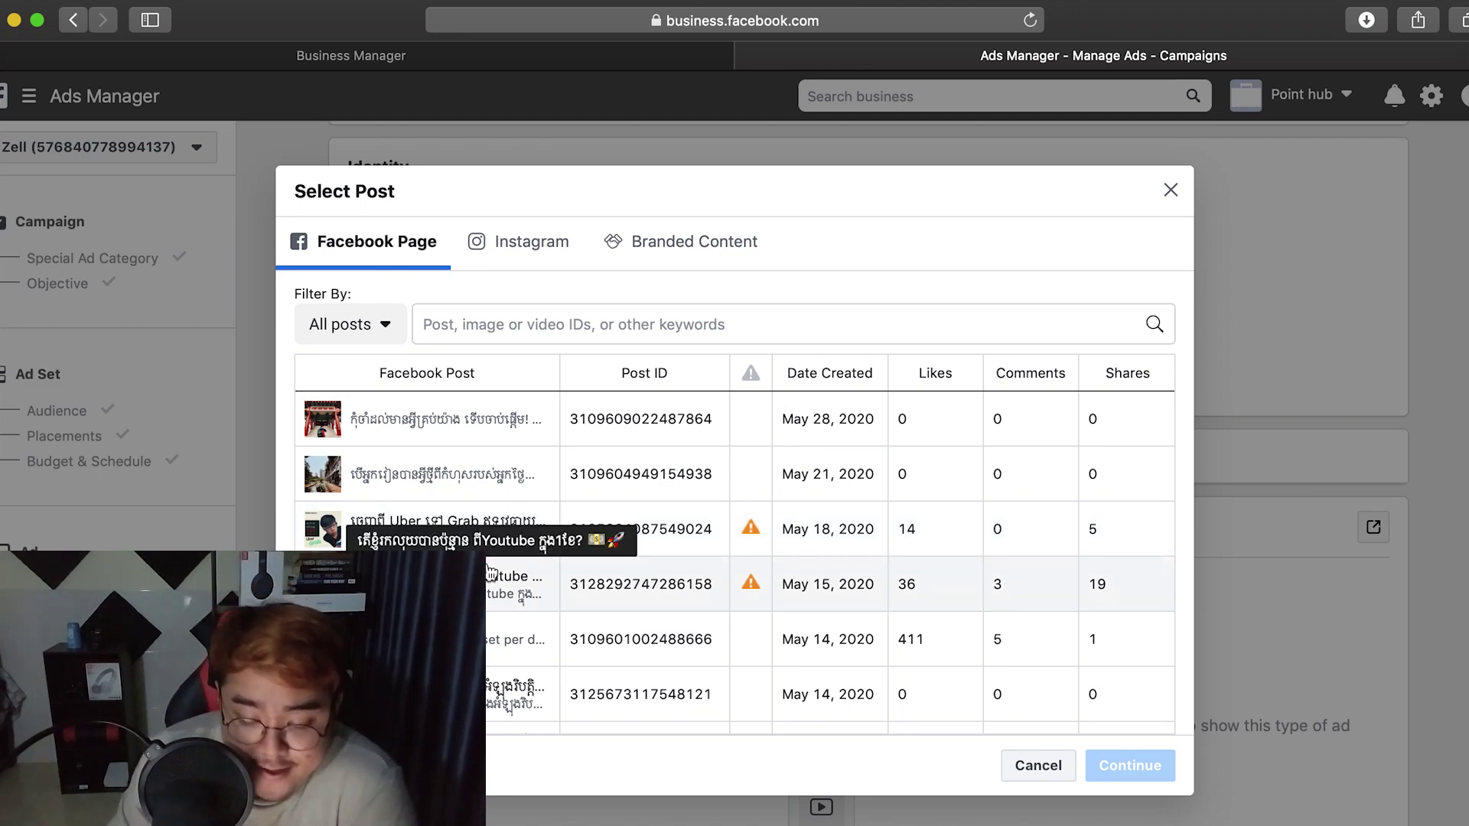
scroll(581, 577, "down", 10)
scroll(490, 572, "down", 12)
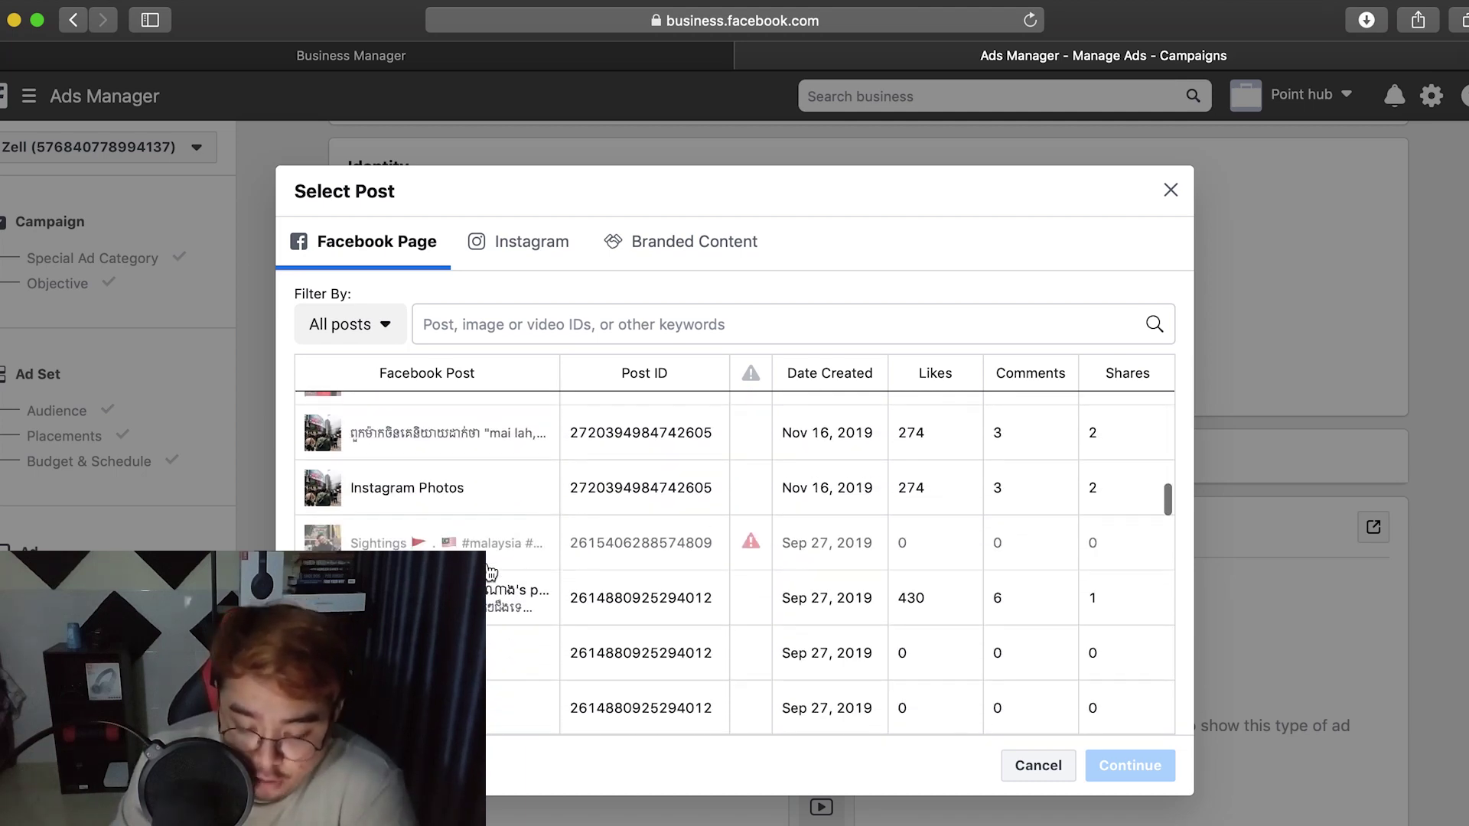
scroll(490, 572, "down", 8)
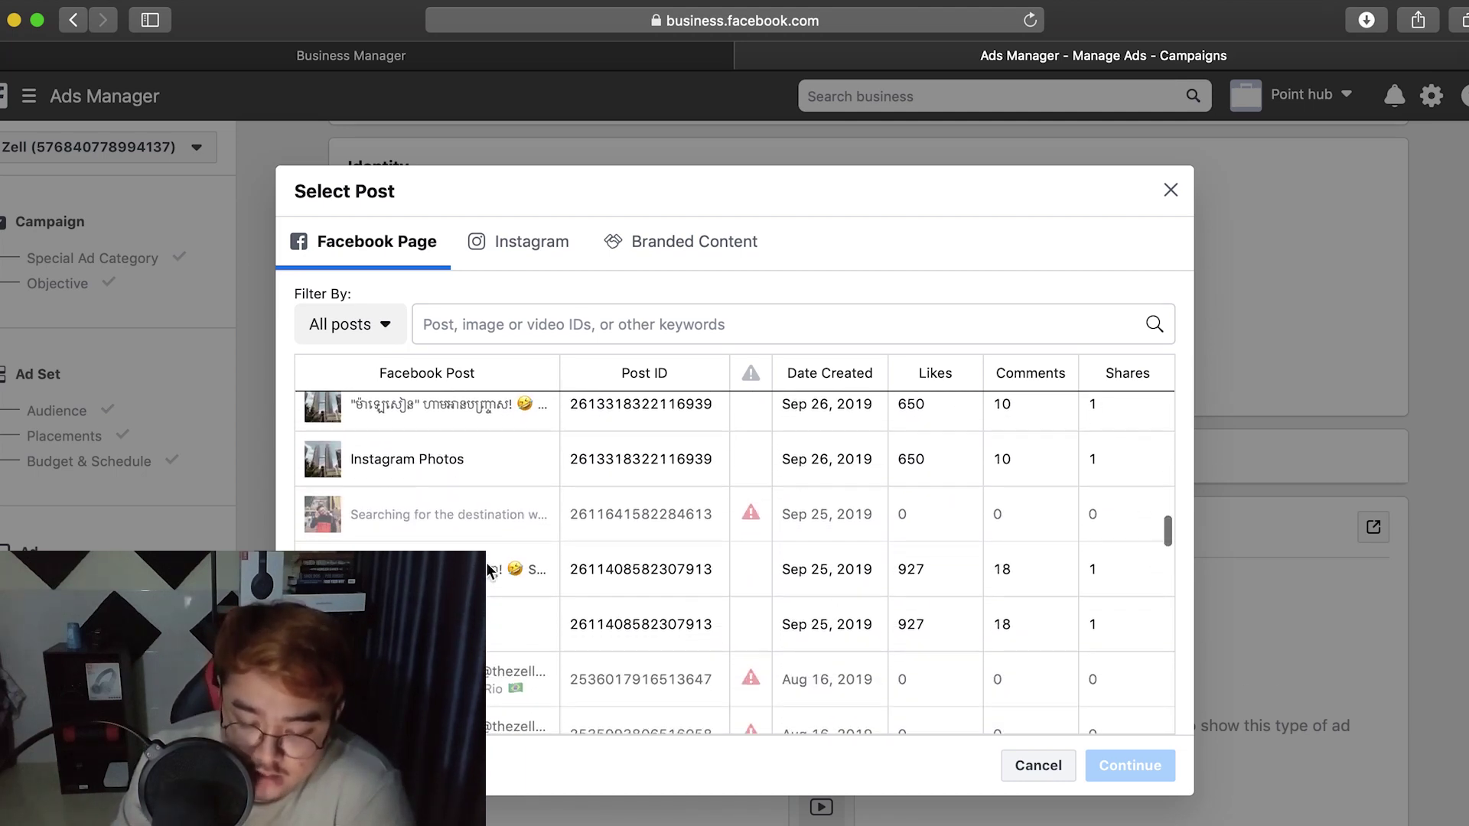
scroll(485, 562, "down", 8)
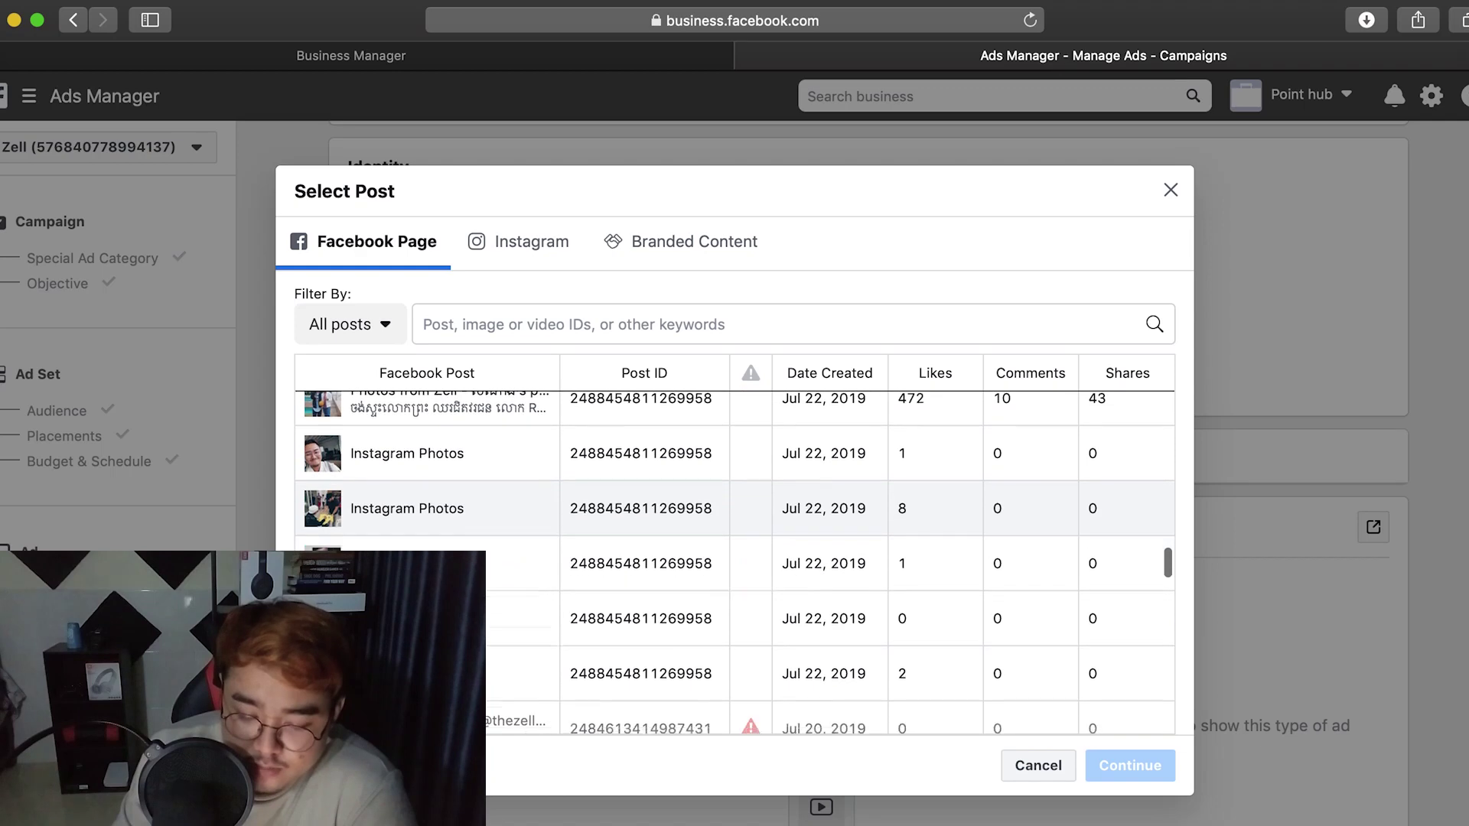
scroll(493, 648, "down", 4)
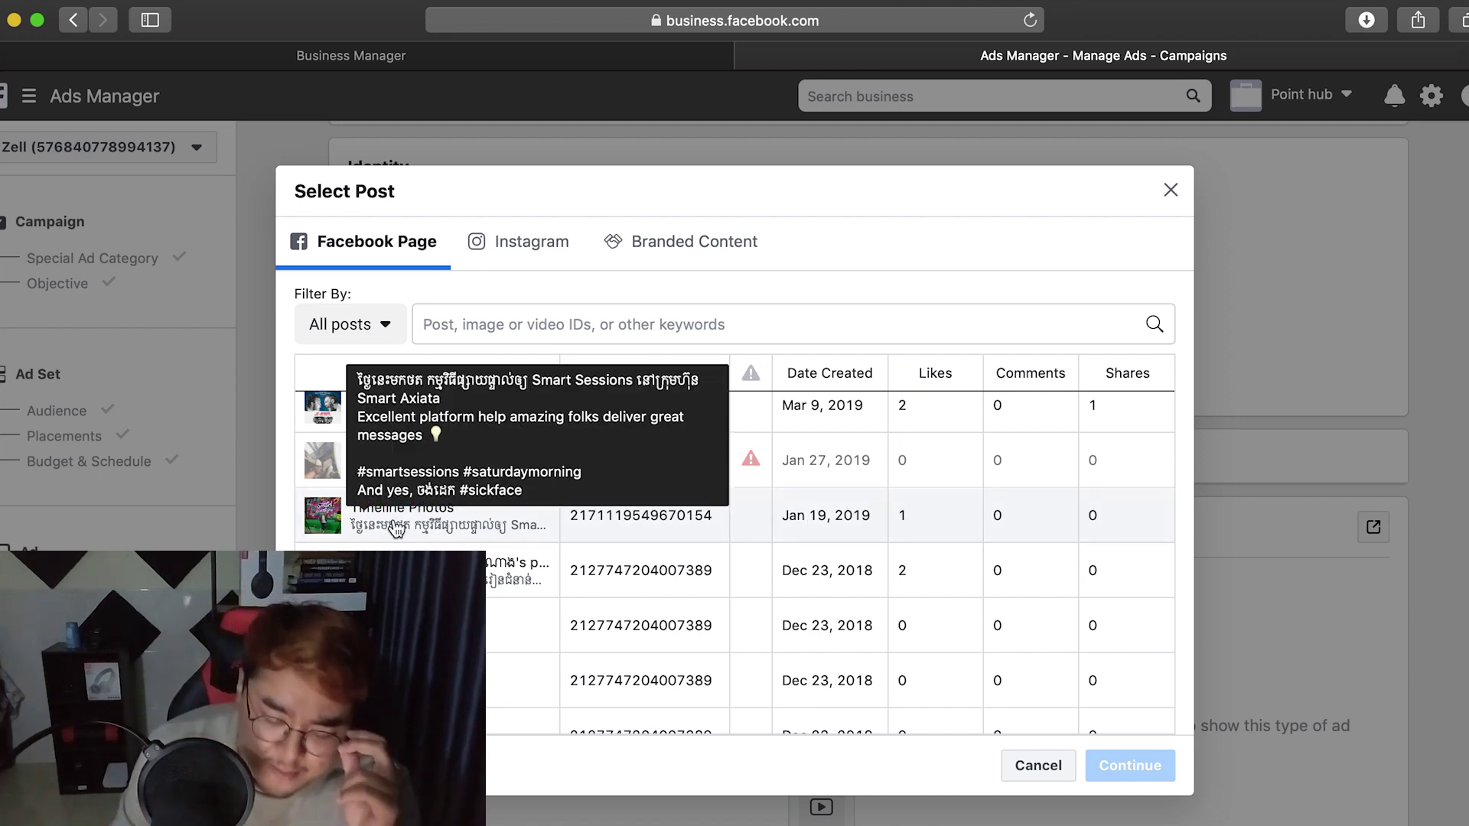
left_click(470, 527)
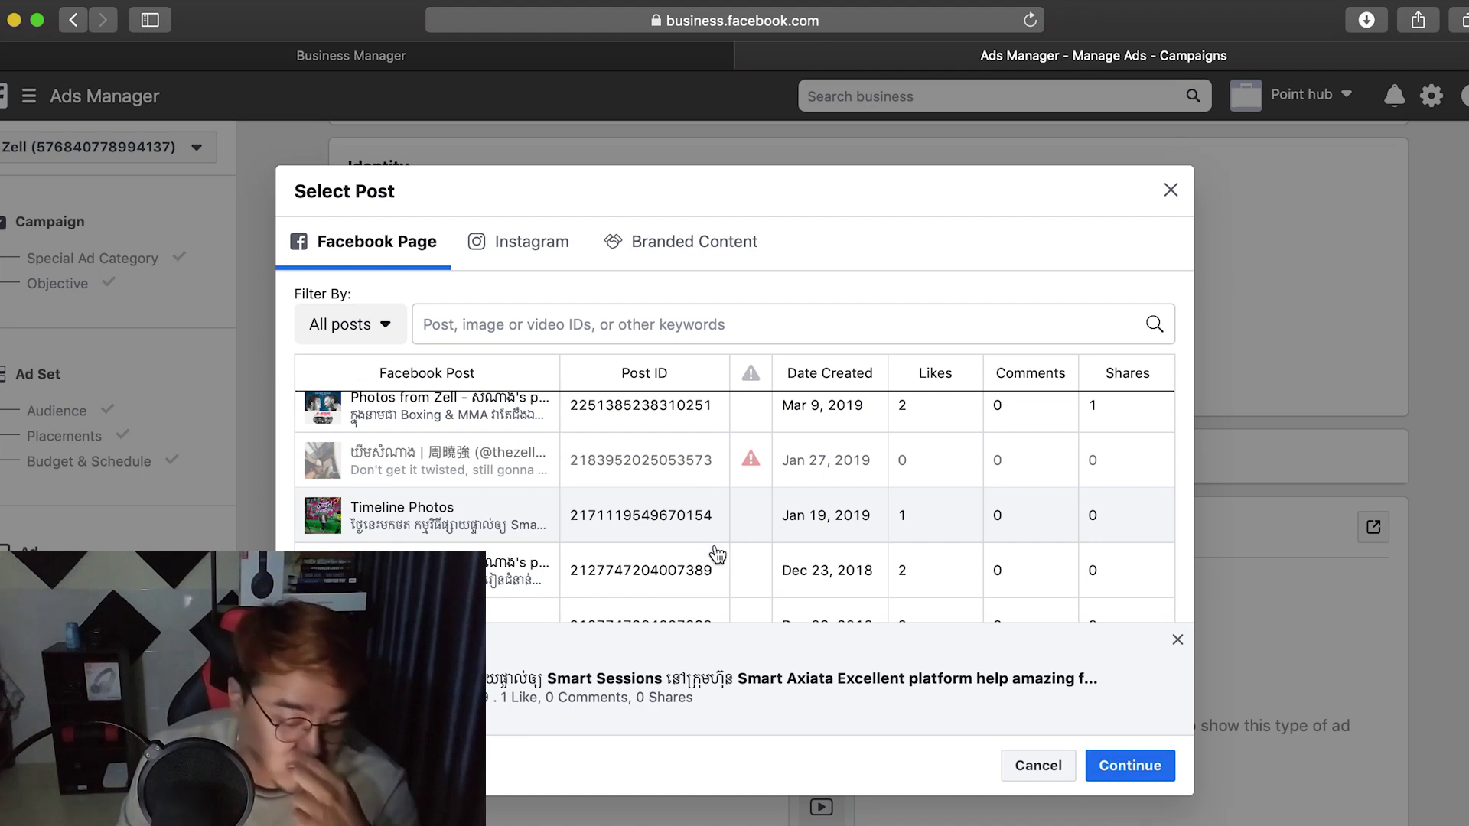
left_click(1140, 778)
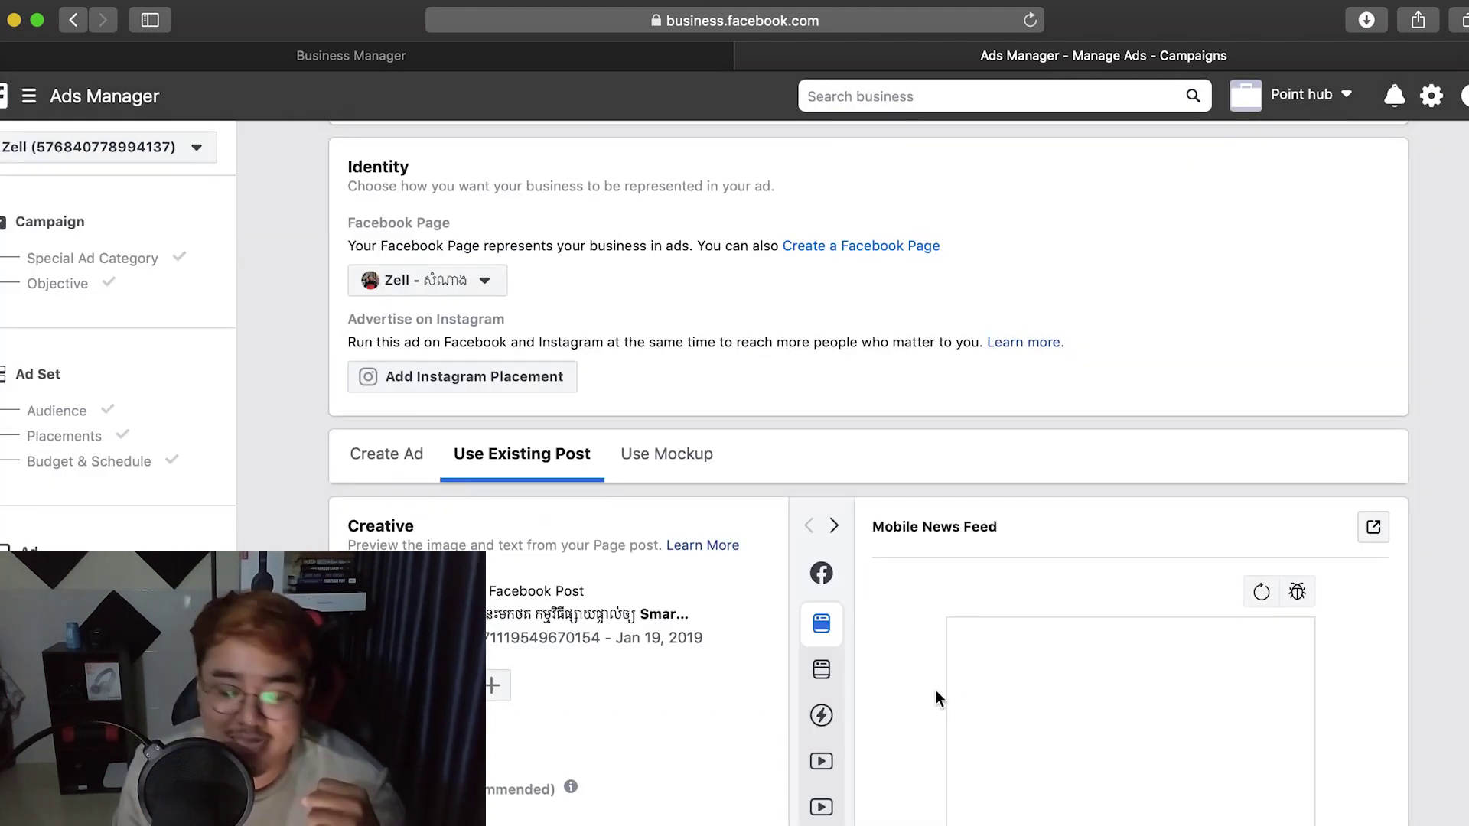
Step: Examine the Mobile News Feed preview of the selected post and the ad's call-to-action and tracking options
scroll(926, 682, "down", 7)
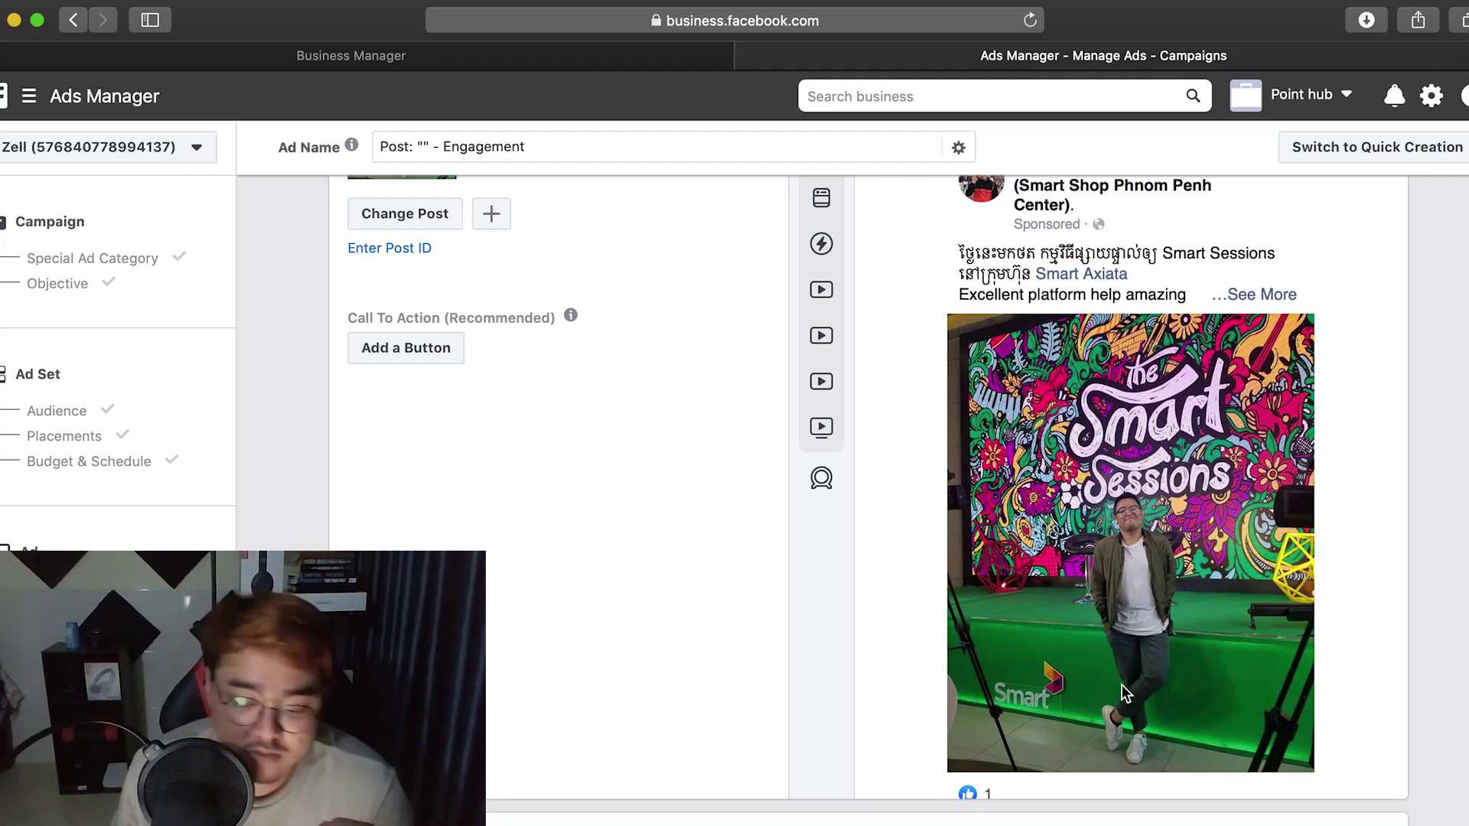
scroll(892, 539, "up", 1)
scroll(903, 570, "down", 3)
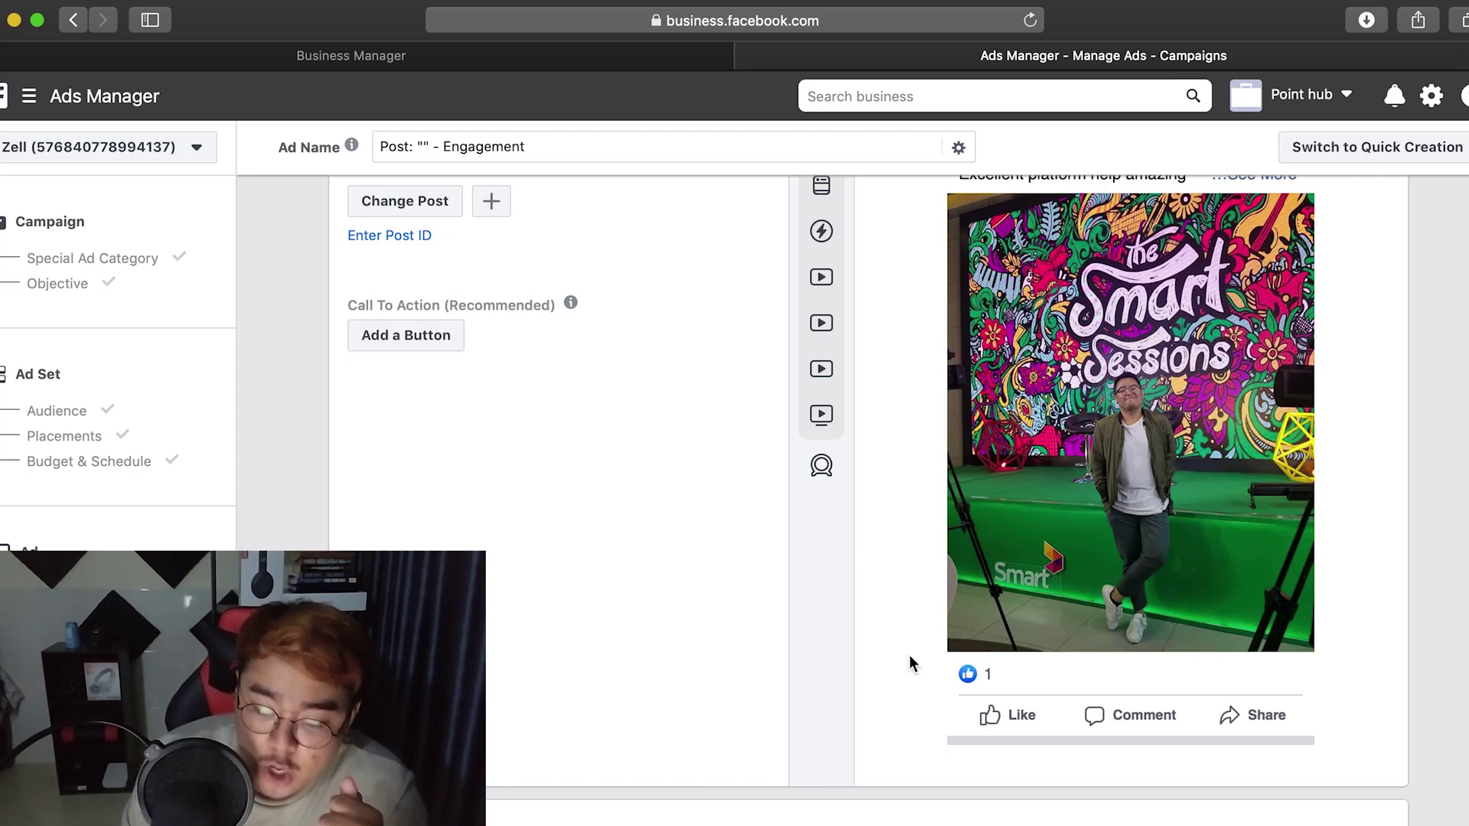
scroll(908, 663, "down", 5)
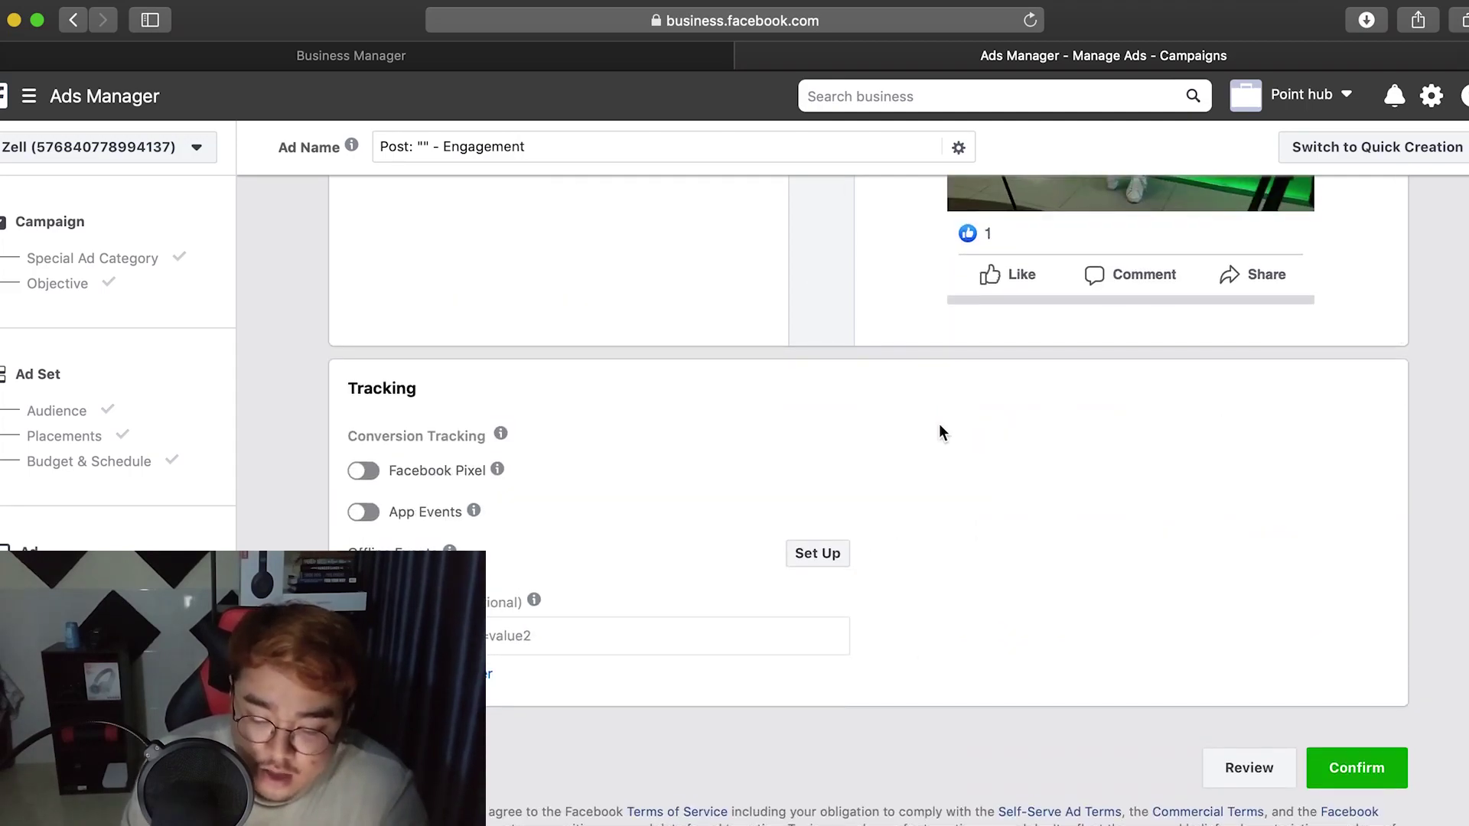
scroll(938, 424, "up", 7)
scroll(886, 452, "down", 1)
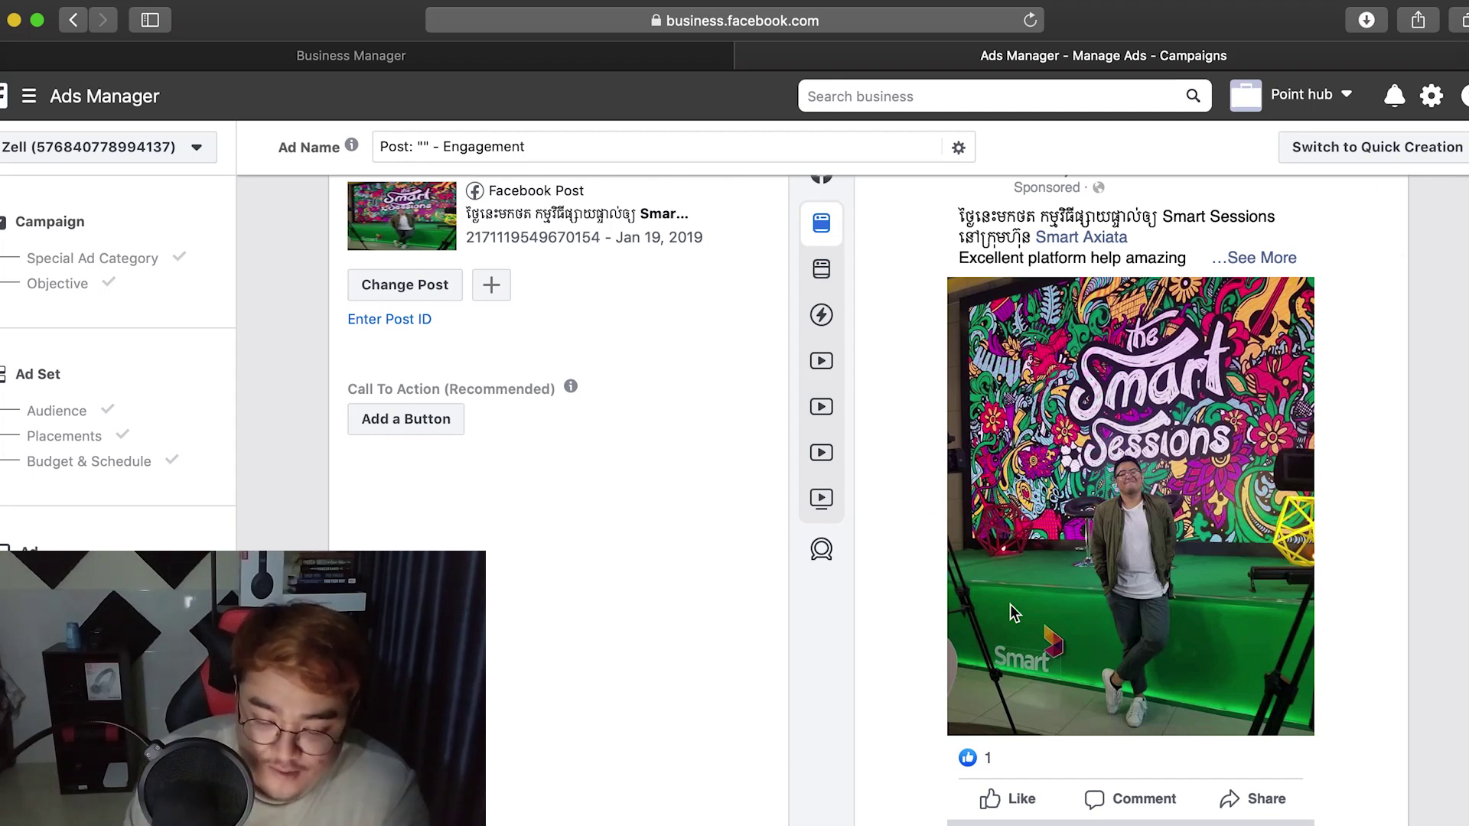
scroll(895, 485, "up", 4)
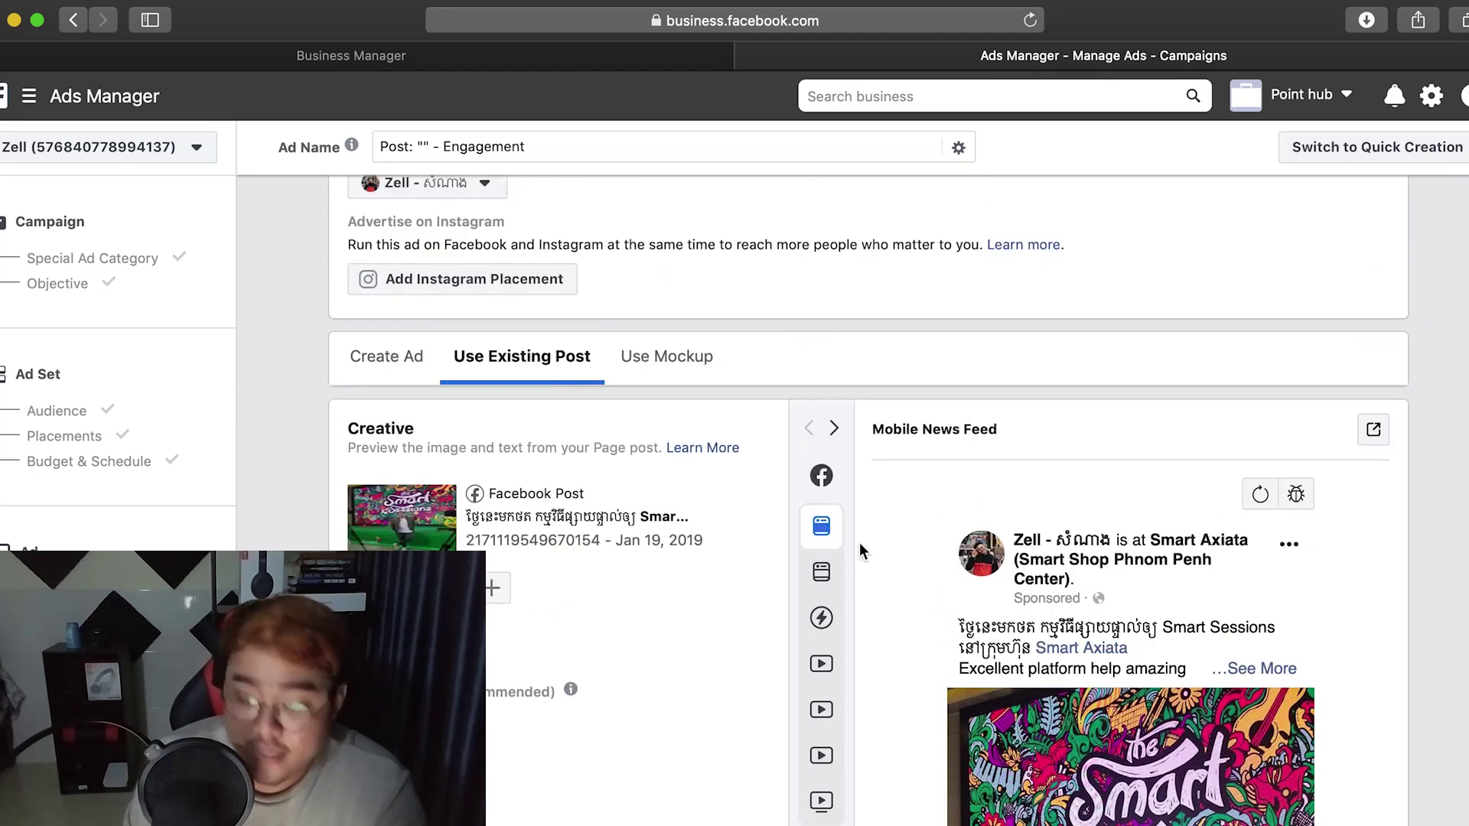
mouse_move(875, 566)
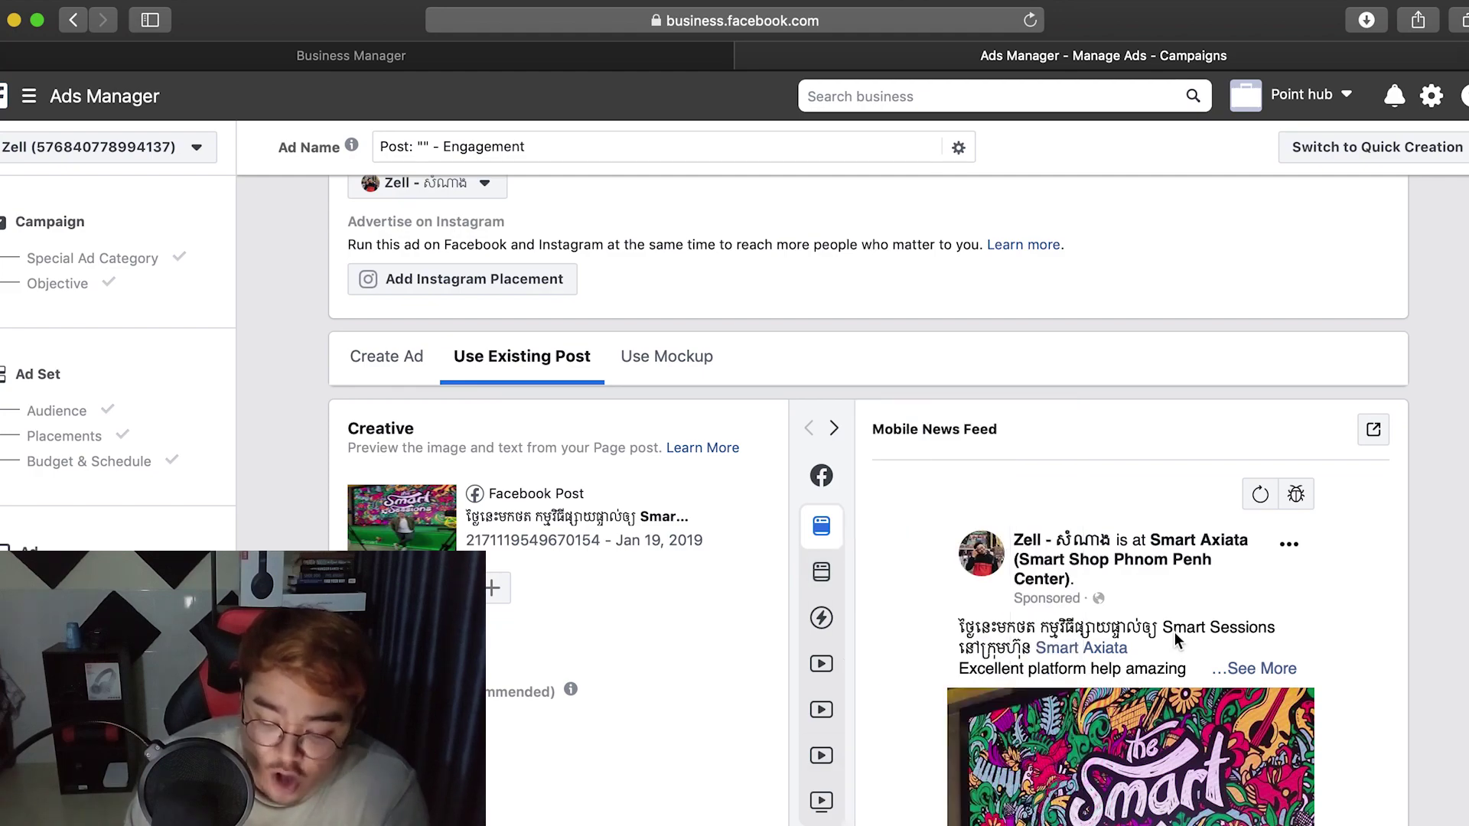
Step: Review the draft campaign's name, targeting, placements, budget and schedule, and confirm it for publishing
scroll(895, 730, "down", 10)
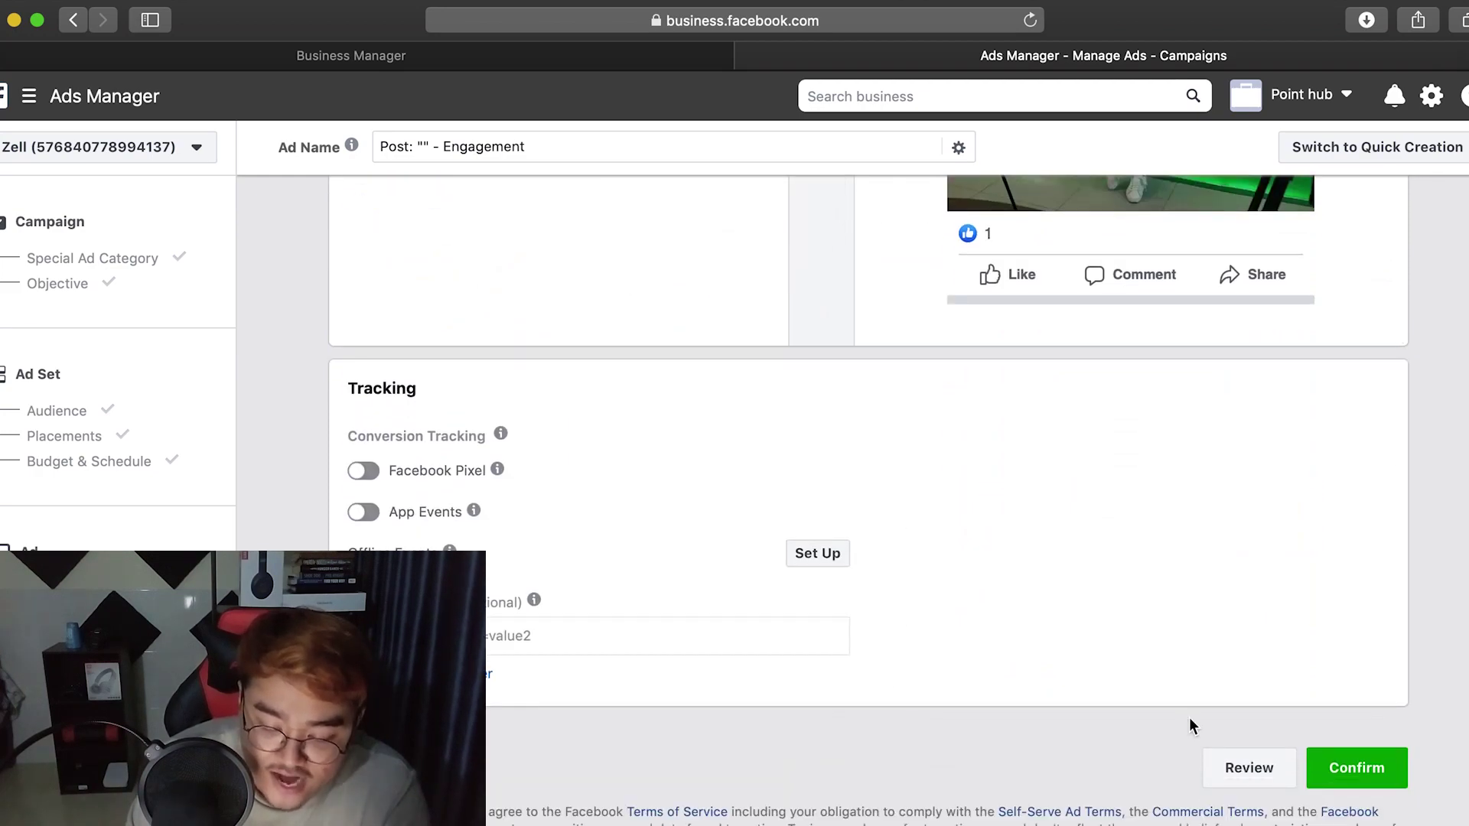
left_click(1240, 771)
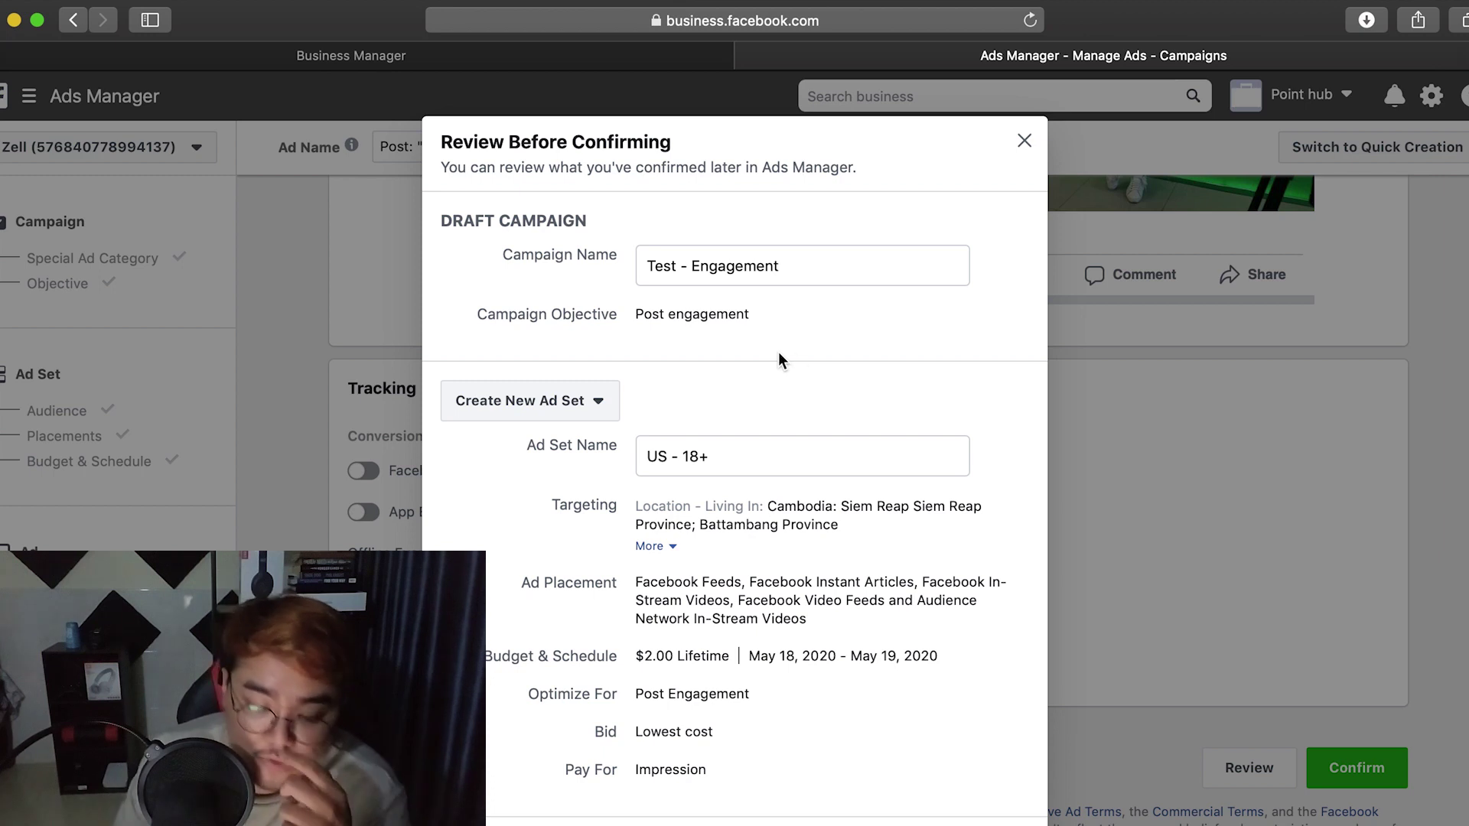
scroll(792, 549, "down", 2)
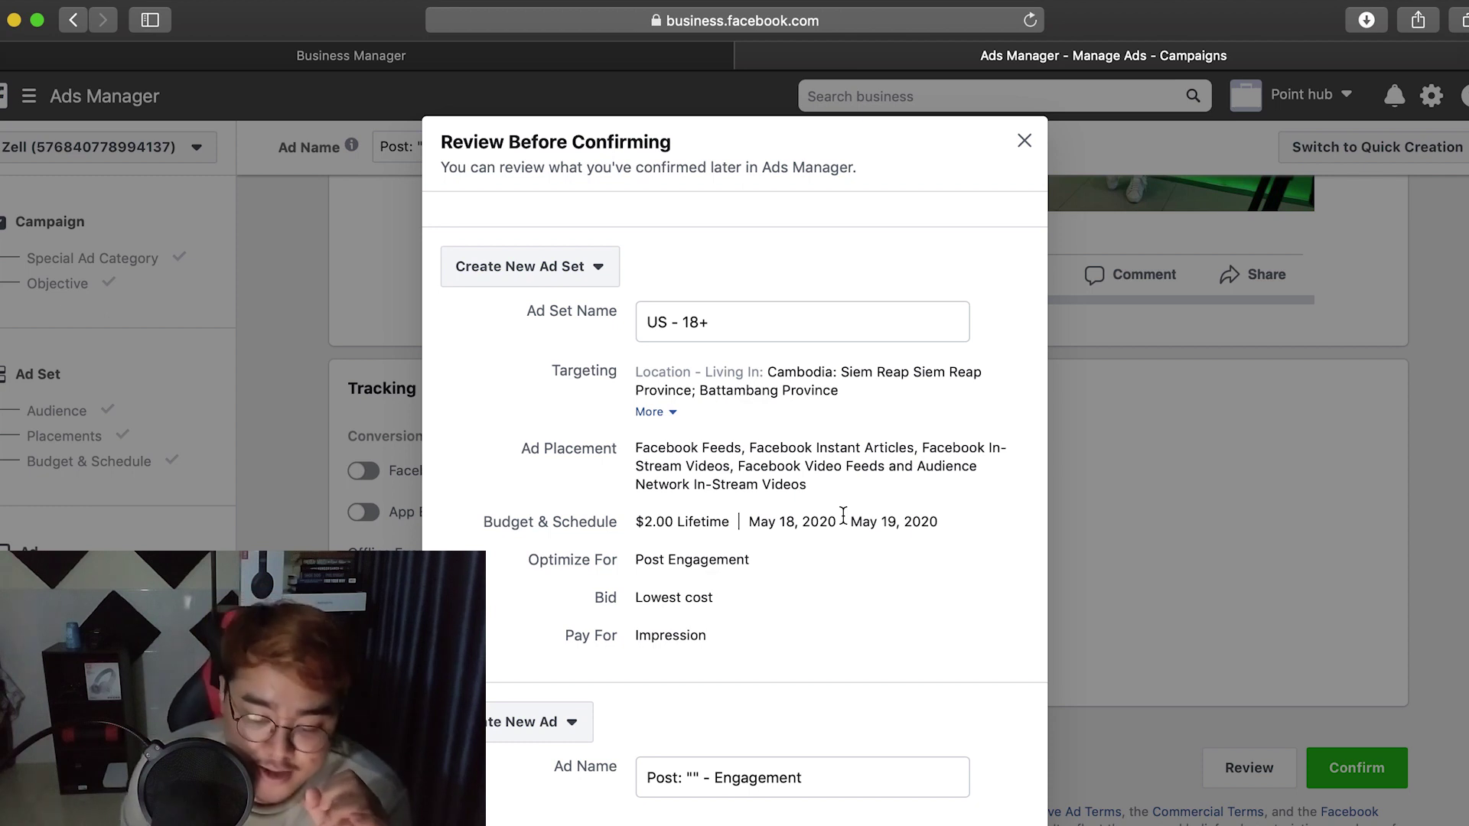
scroll(813, 614, "down", 1)
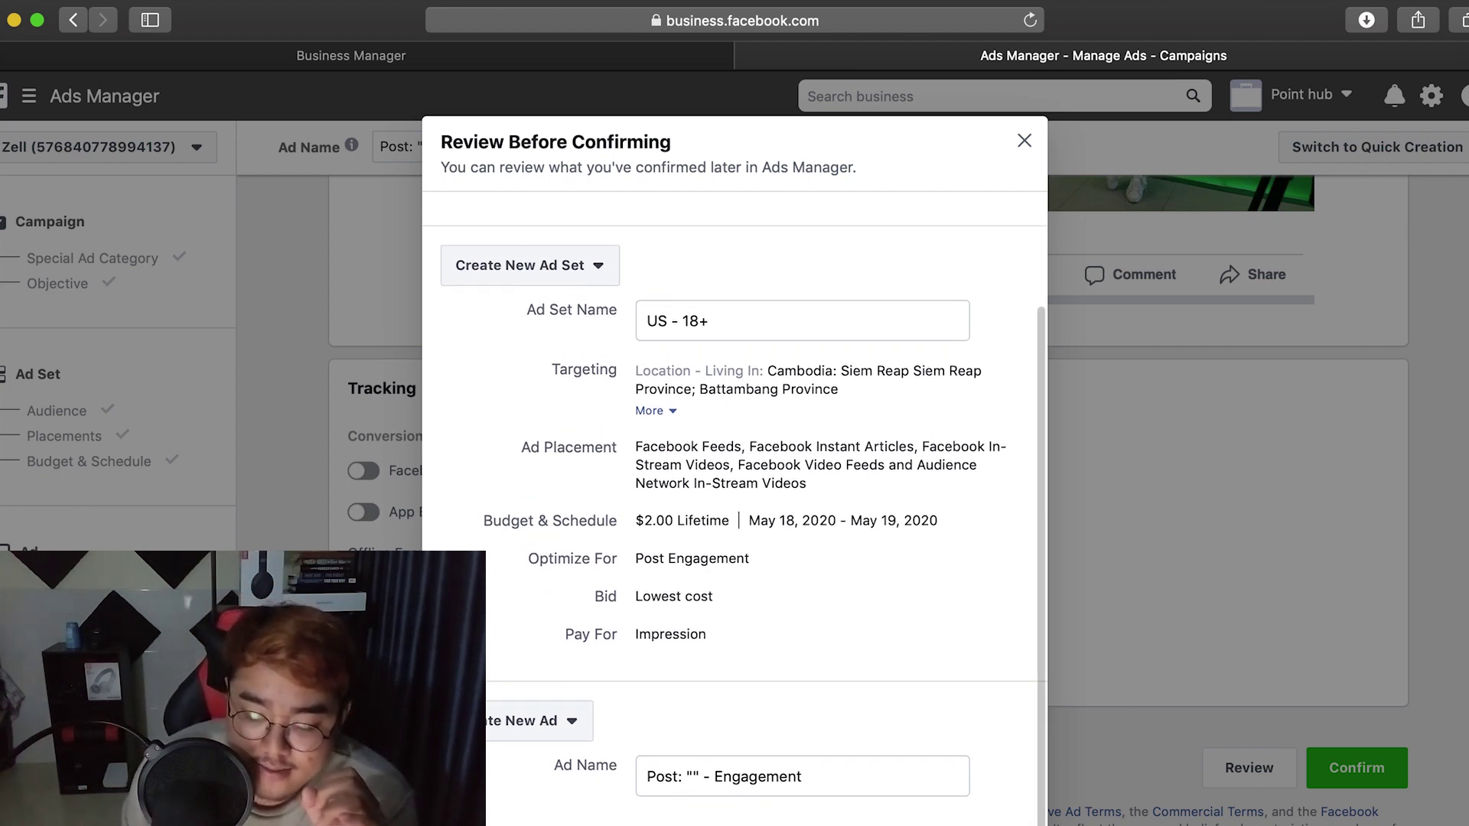
left_click(977, 753)
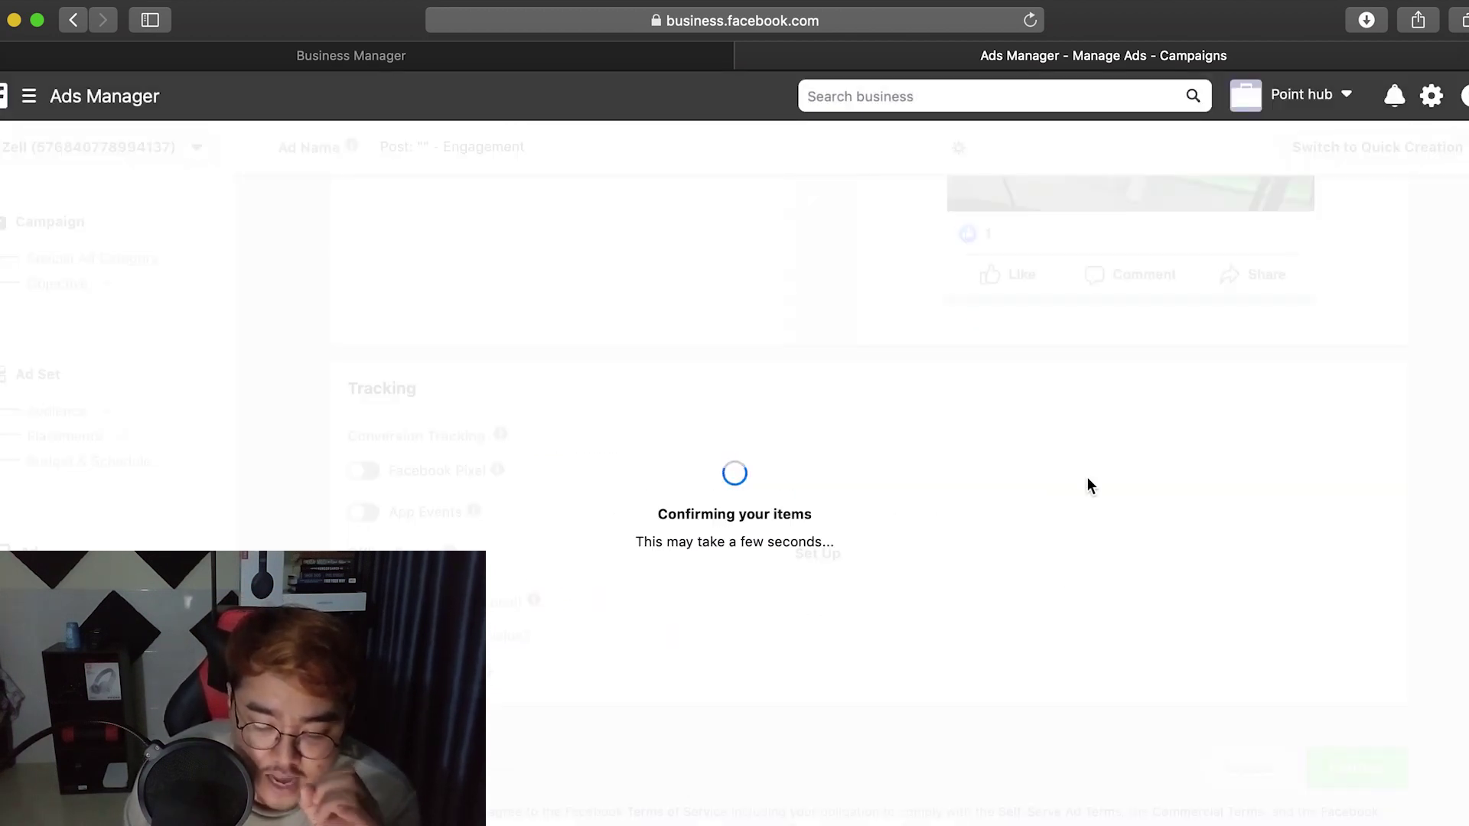